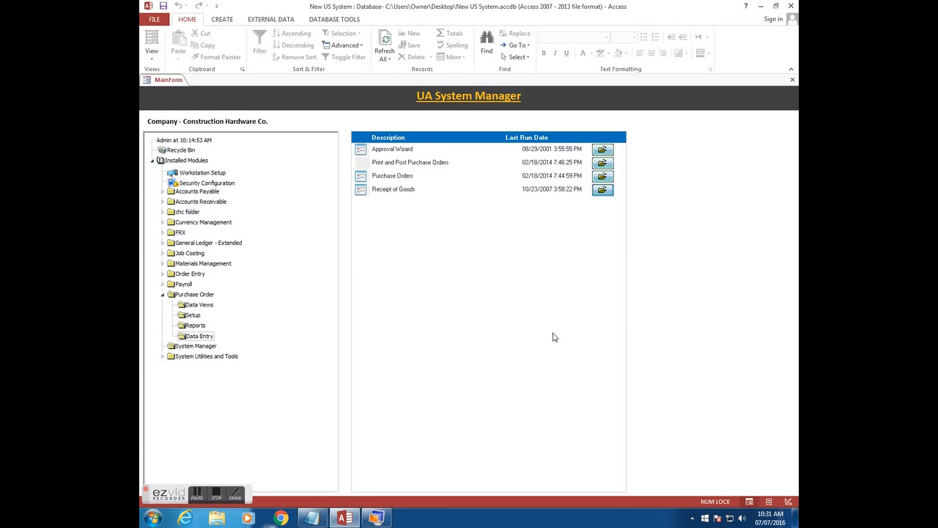
- Start a new Access purchase order for test vendor, found by searching 'te'
mouse_move(387, 519)
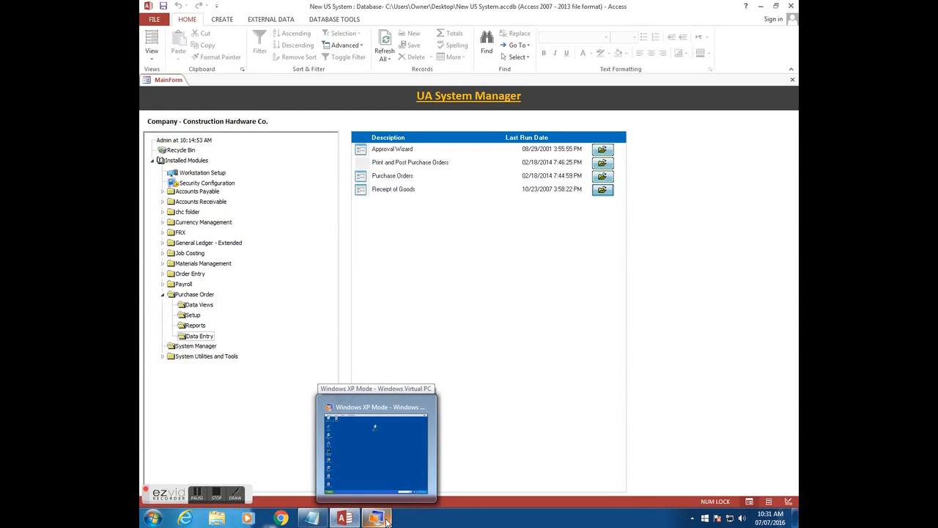
left_click(600, 176)
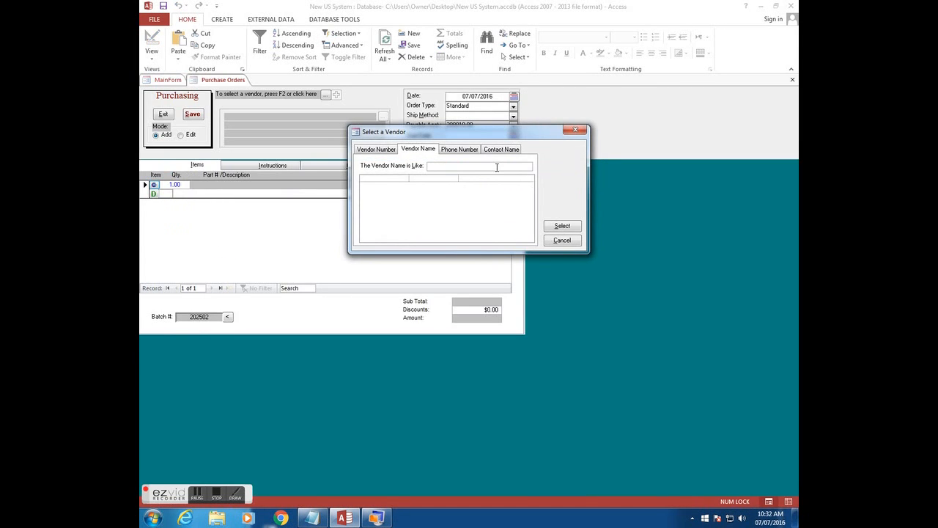
type("test")
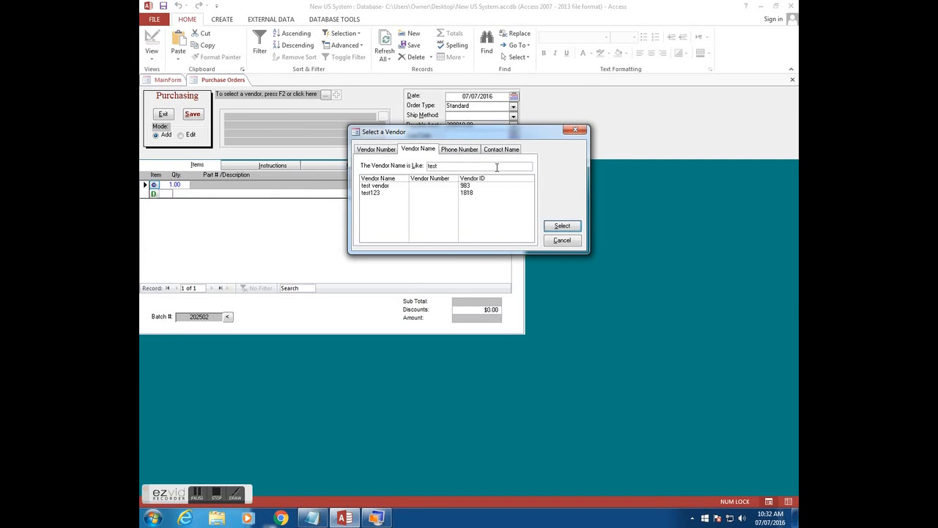
left_click(381, 186)
left_click(562, 226)
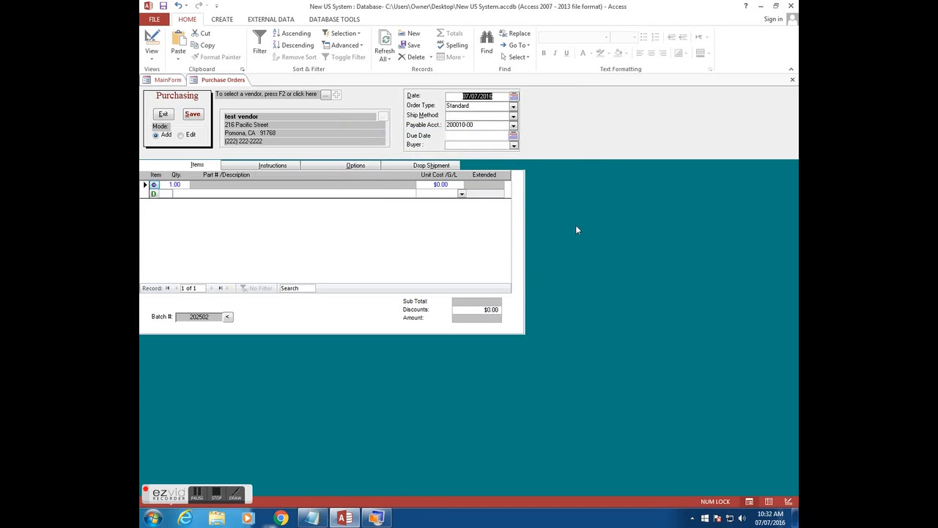
- Assign a buyer and bring up the Material Search Engine for the first line
left_click(514, 145)
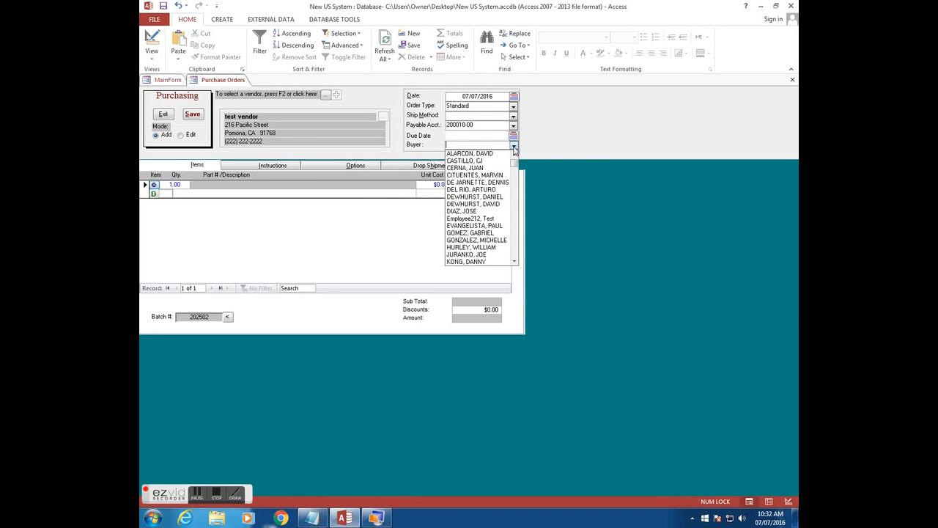
left_click(497, 262)
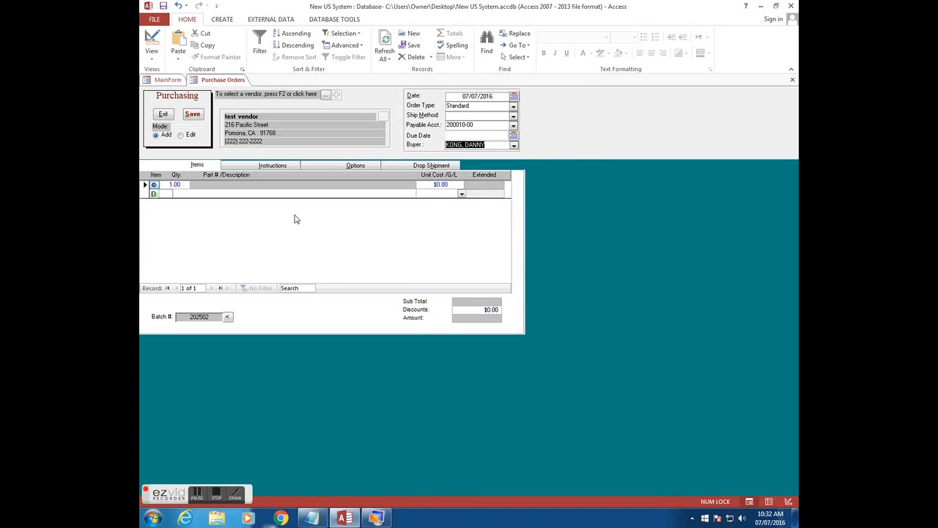
left_click(155, 185)
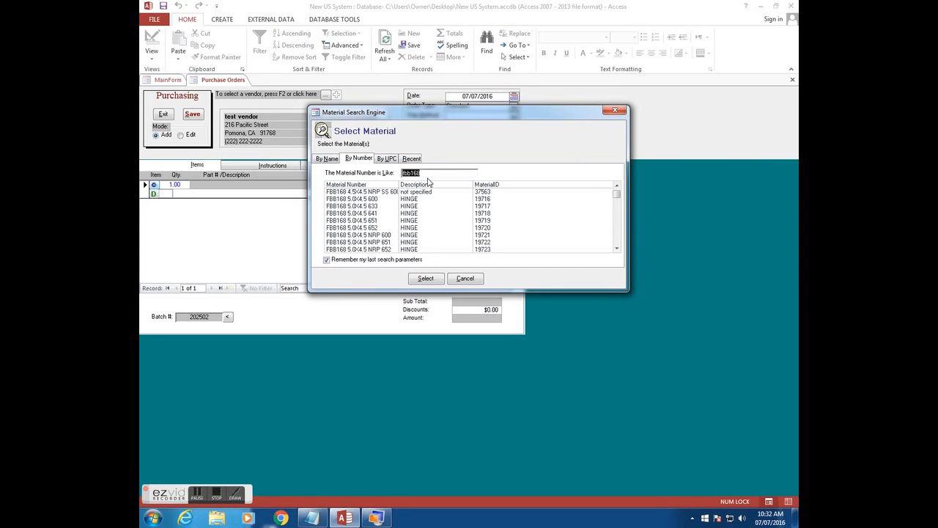
- Add the FBB168 5.0X4.5 652 hinge with job number 123, save the order, and switch to XP Mode
left_click(369, 229)
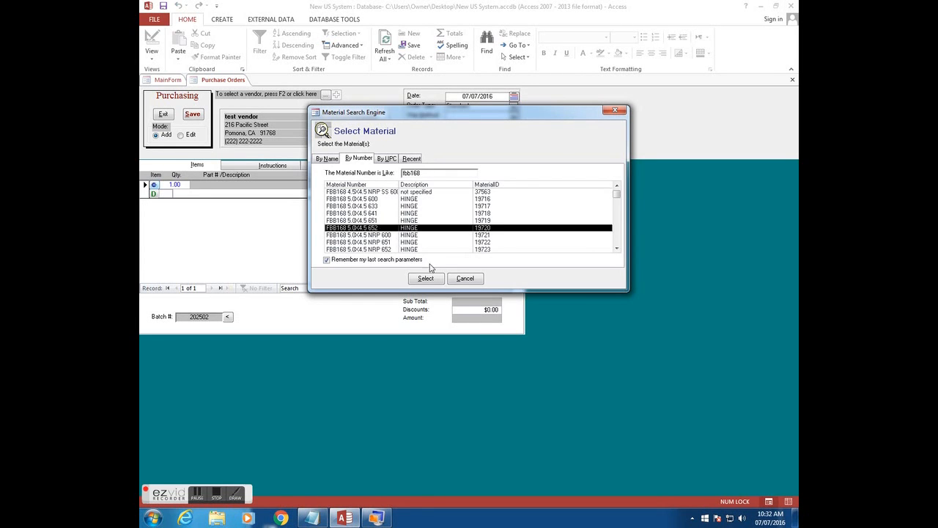
left_click(426, 278)
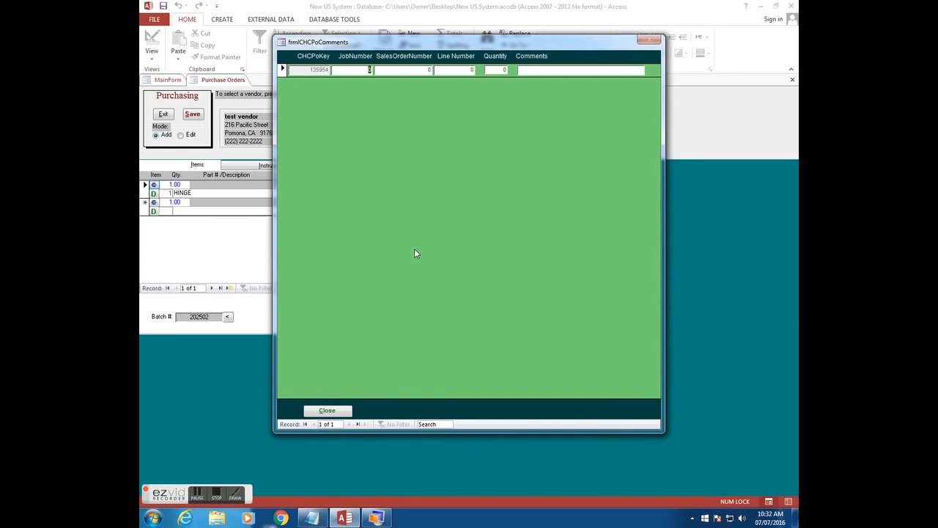
type("123")
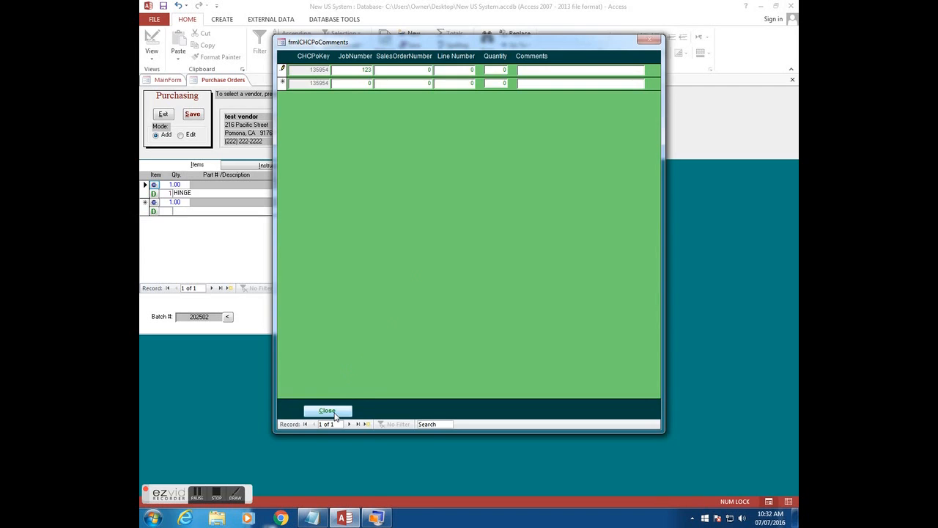
left_click(327, 411)
left_click(192, 115)
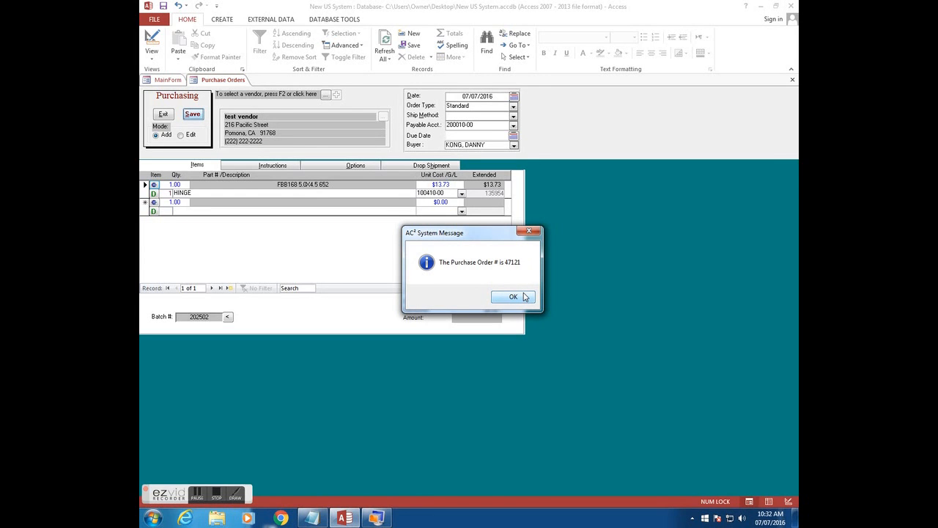
left_click(376, 517)
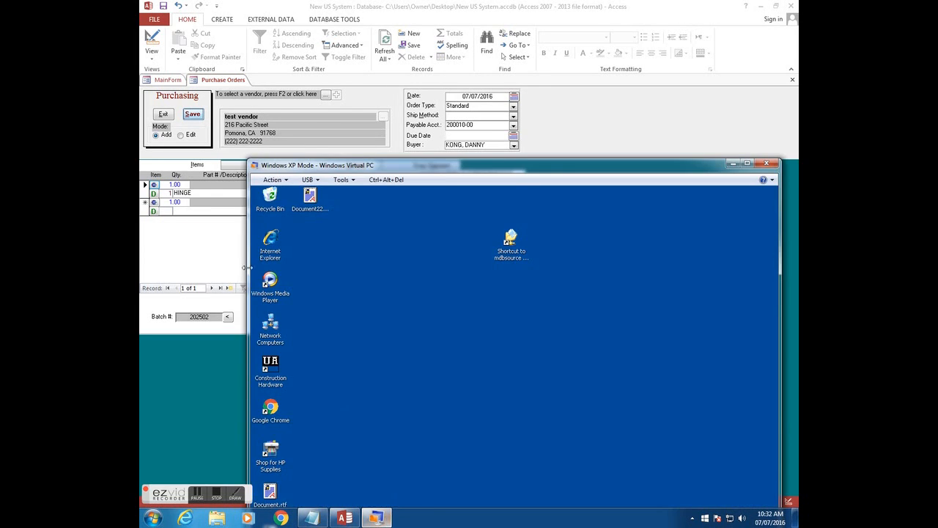
- Log into Construction Hardware and open Purchase Orders with 'test' as the vendor search
double_click(283, 388)
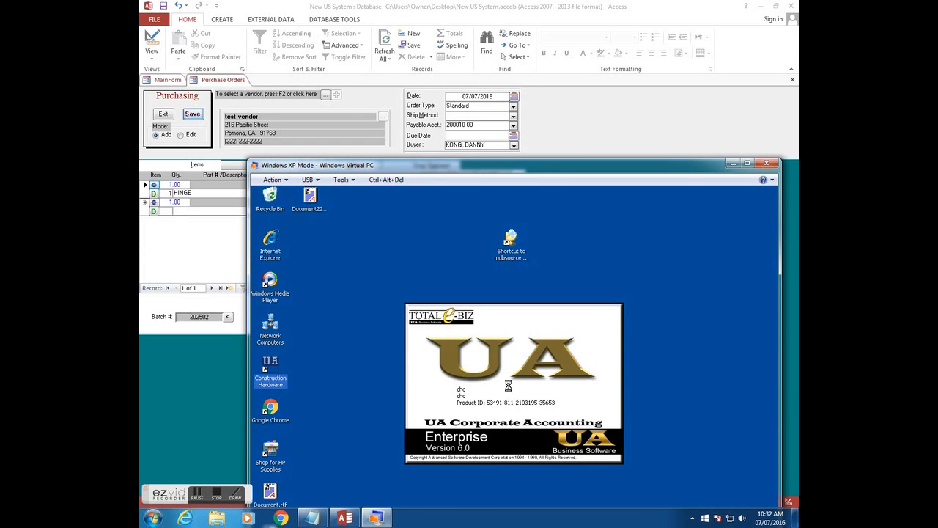
key("Return")
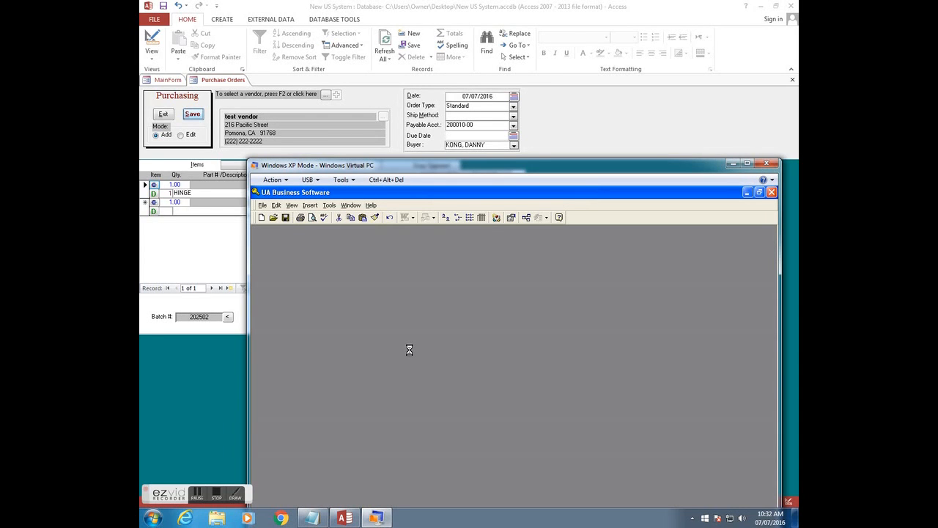
left_click(276, 397)
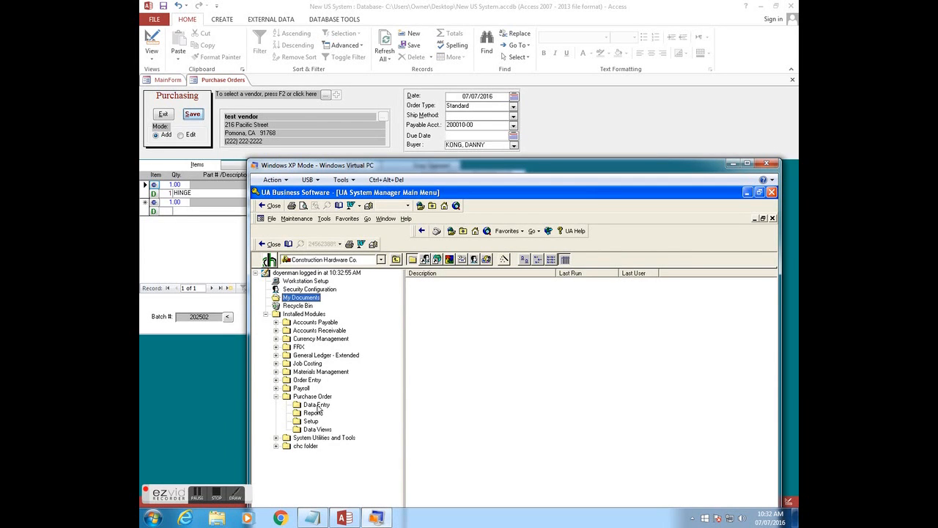
left_click(318, 407)
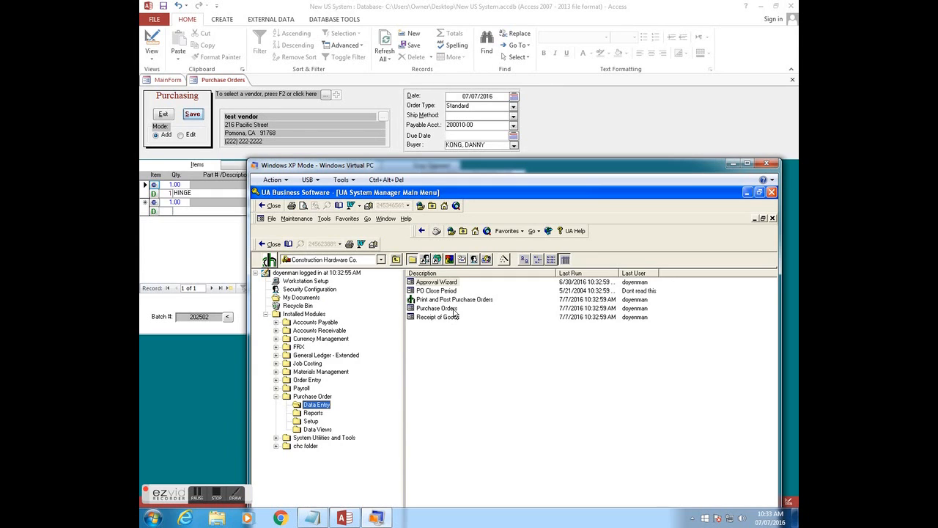
double_click(454, 308)
type("test")
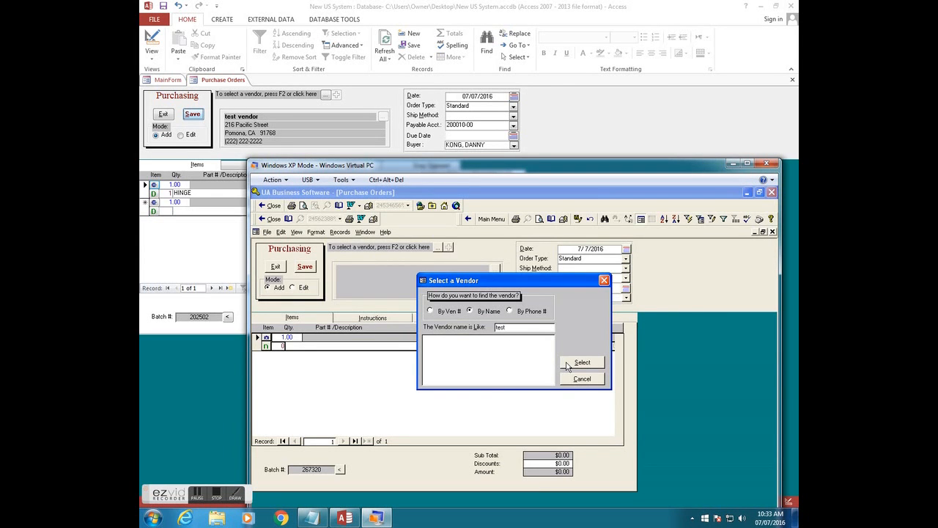
- Select test vendor and assign a buyer on the legacy purchase order
left_click(564, 364)
left_click(525, 339)
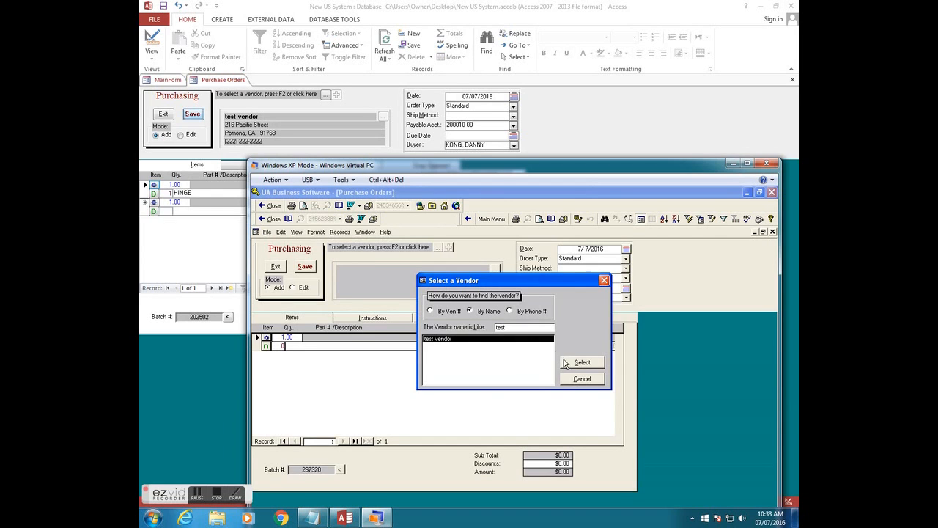
left_click(575, 363)
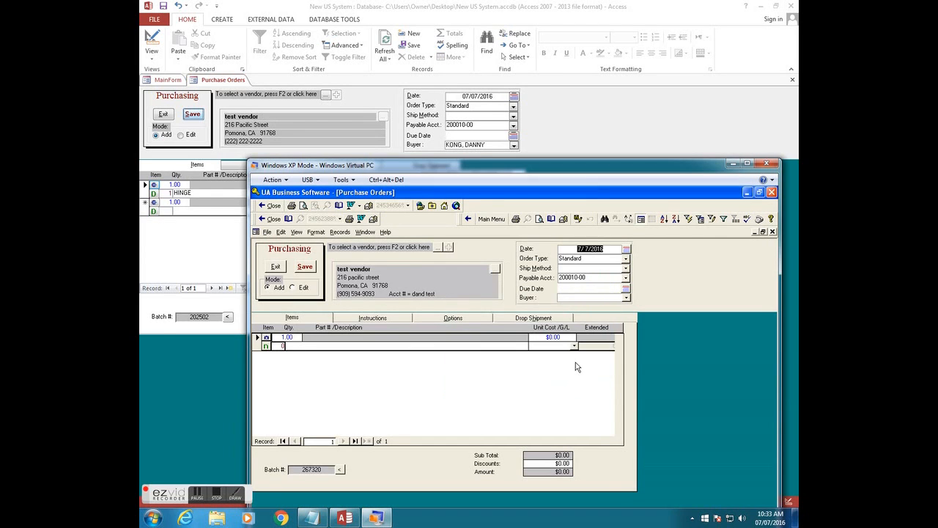
left_click(626, 297)
left_click(627, 347)
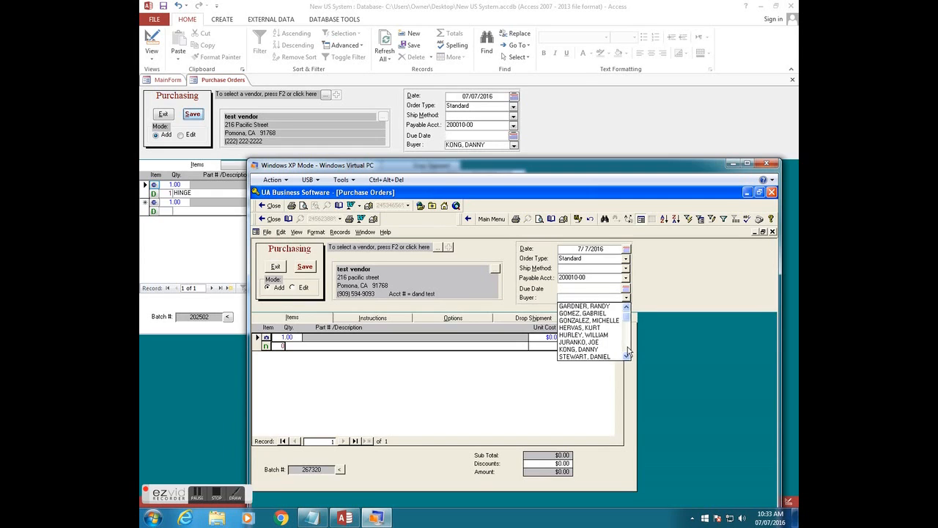
left_click(602, 349)
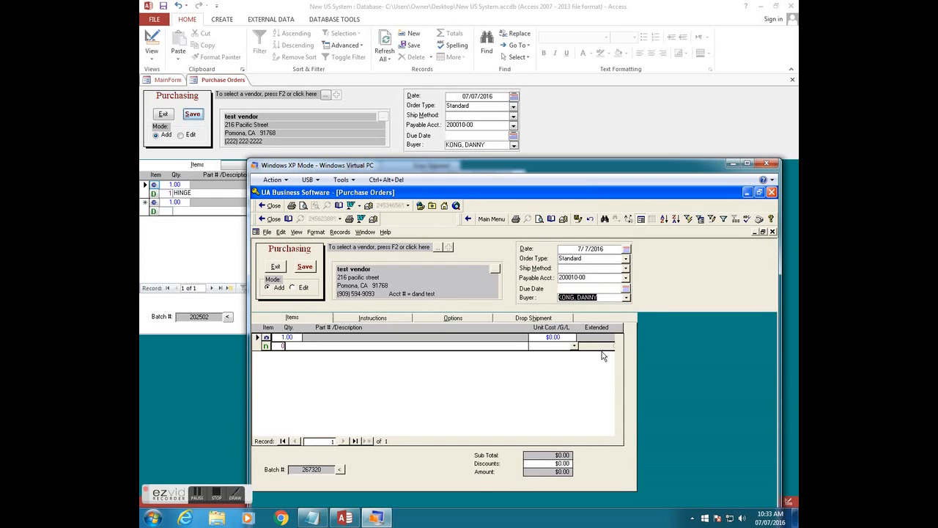
- Add the FBB168 5.0X4.5 652 hinge line with job number 12 and save the order
left_click(266, 339)
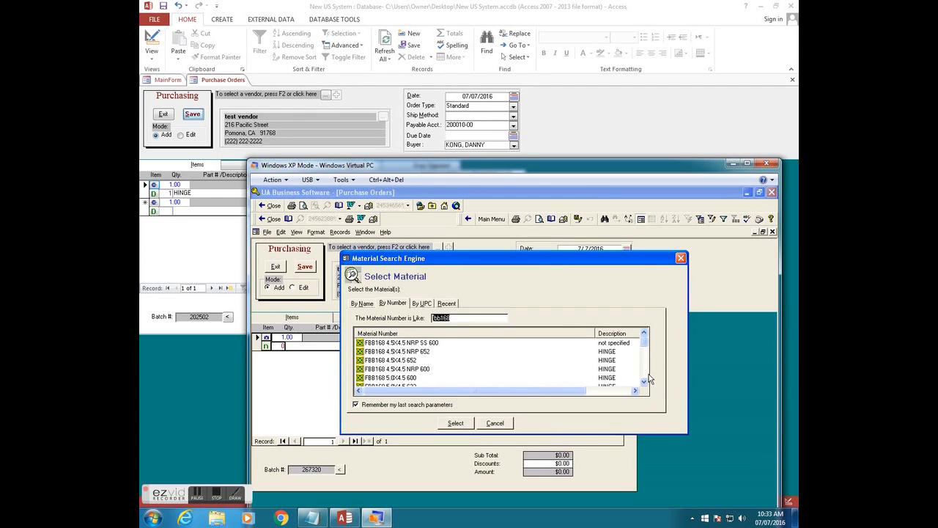
left_click(644, 374)
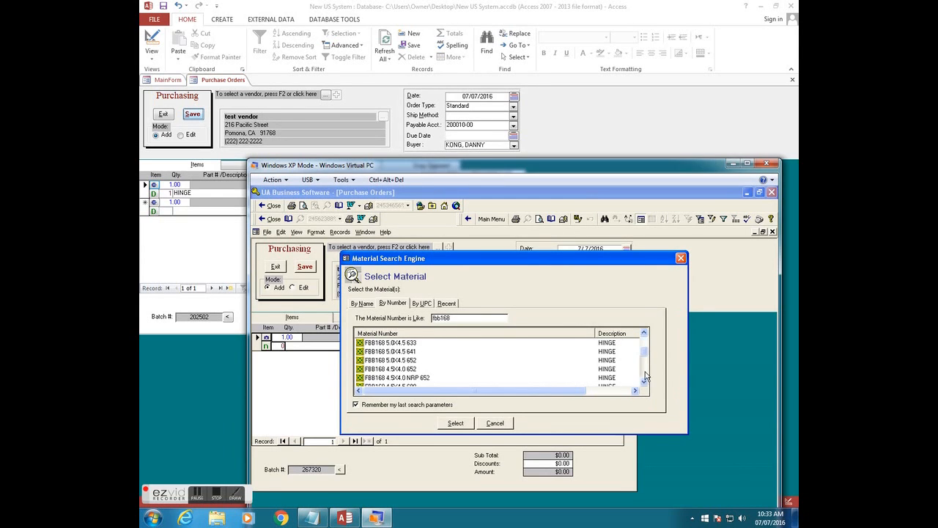
left_click(413, 362)
left_click(455, 423)
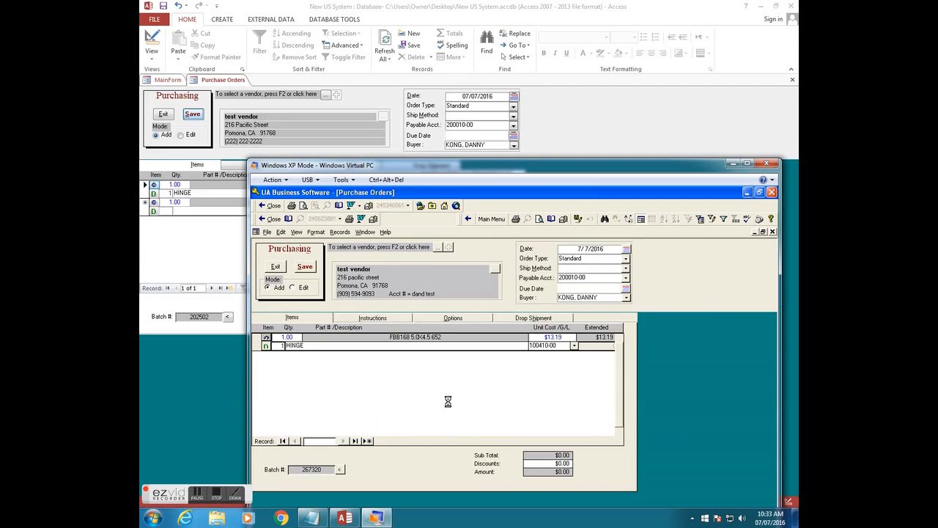
type("123")
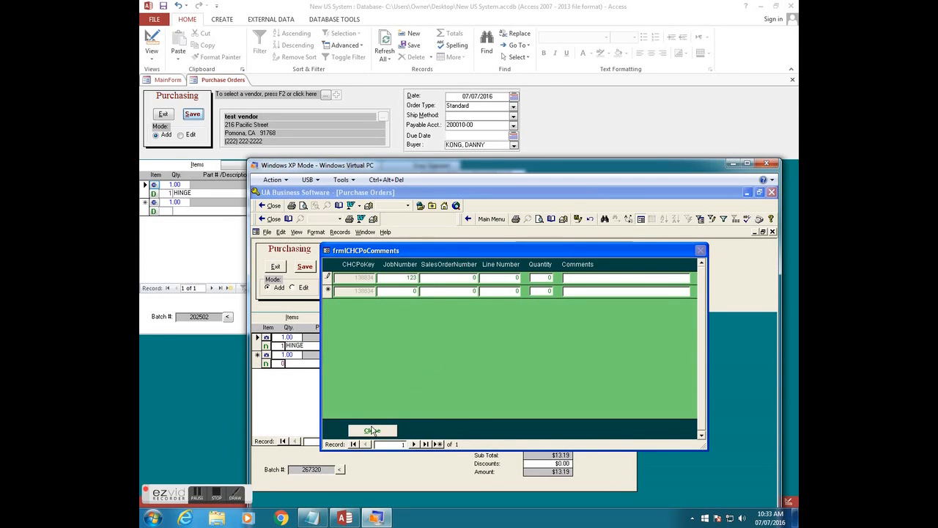
left_click(372, 431)
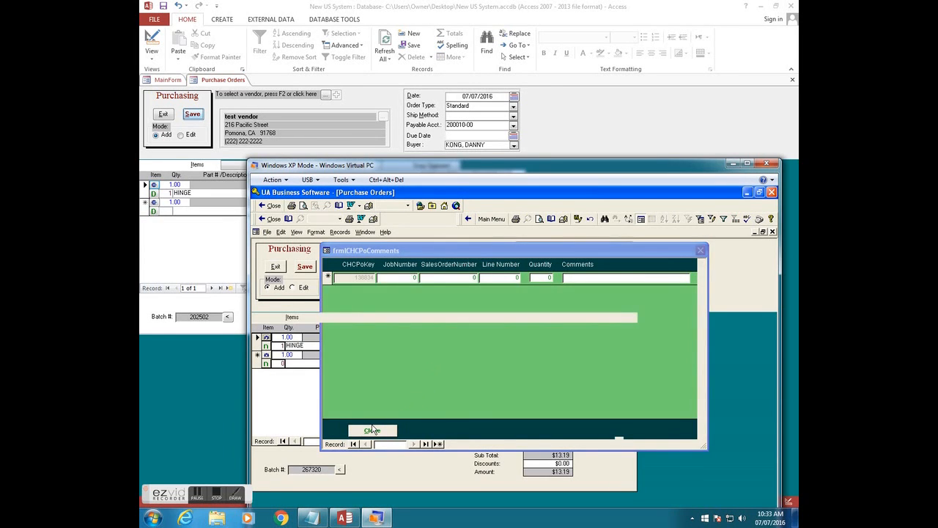
left_click(307, 265)
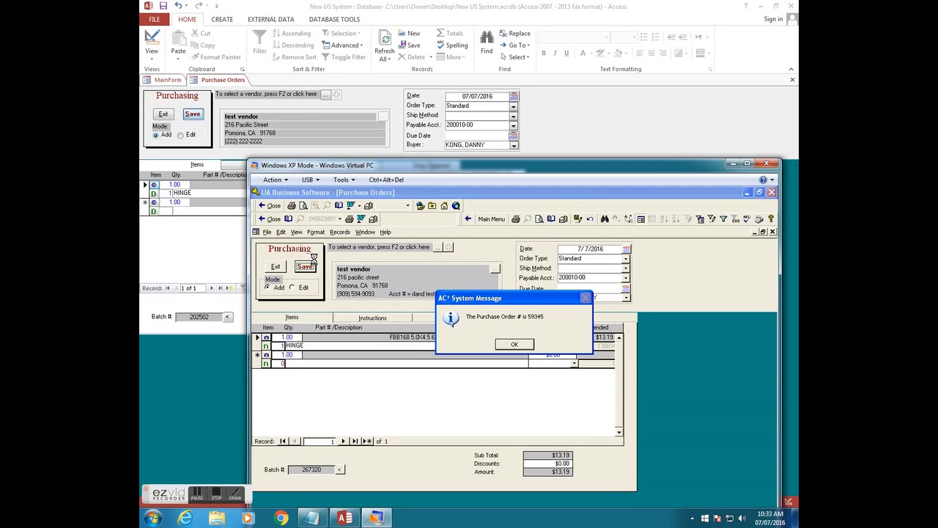
- Dismiss the legacy saved-order prompts and close its purchase order form
left_click(344, 517)
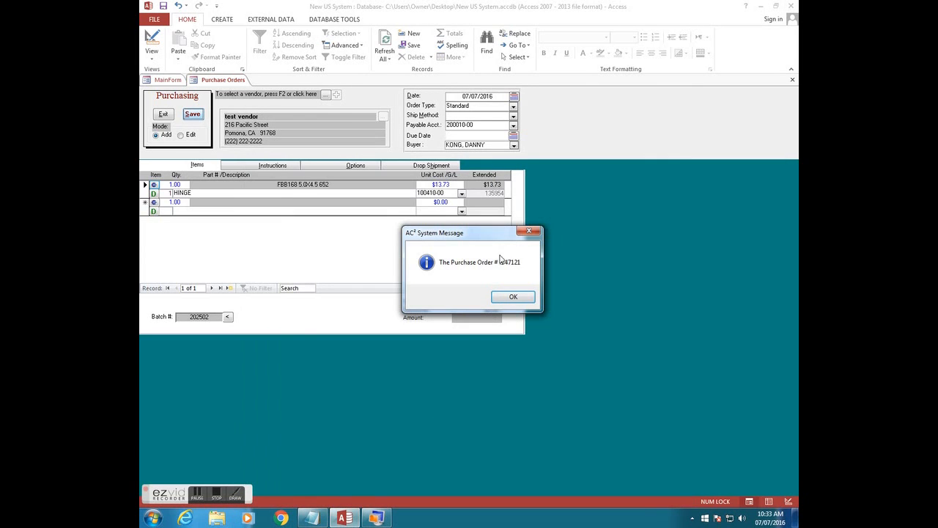
left_click(376, 518)
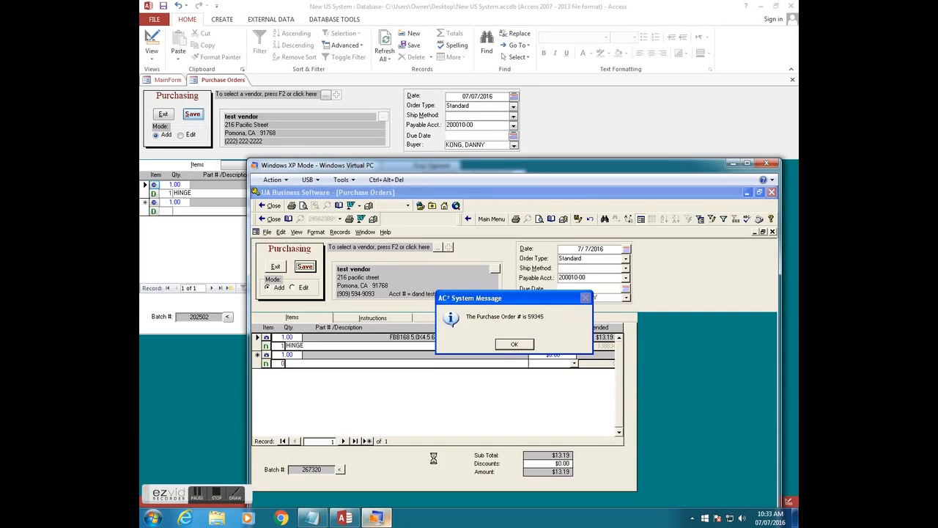
left_click(527, 351)
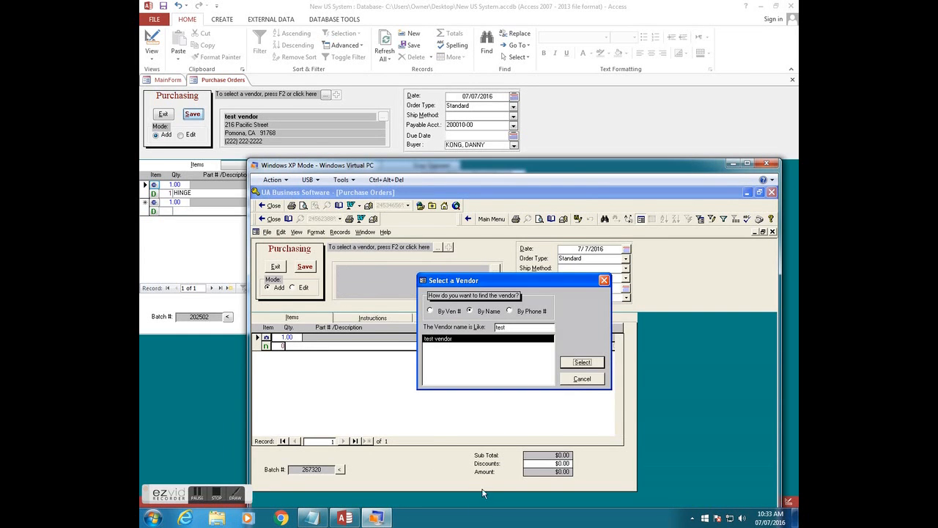
left_click(583, 377)
left_click(276, 267)
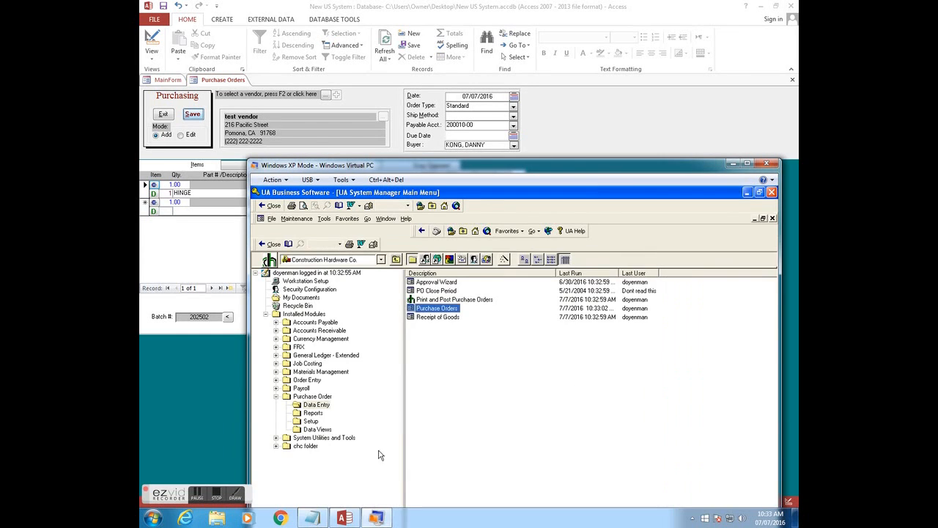
- Dismiss Access's saved-order prompts and close its purchase order form
left_click(344, 518)
left_click(513, 297)
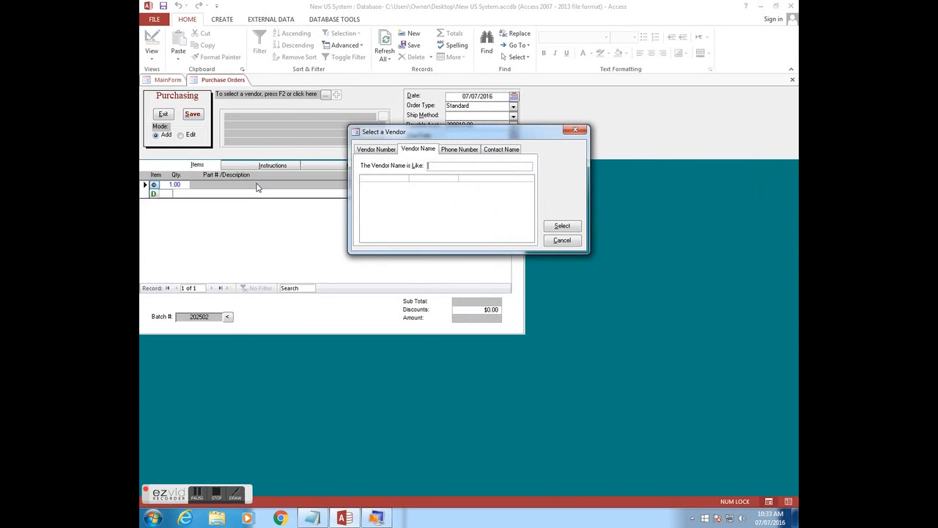
left_click(572, 241)
left_click(166, 115)
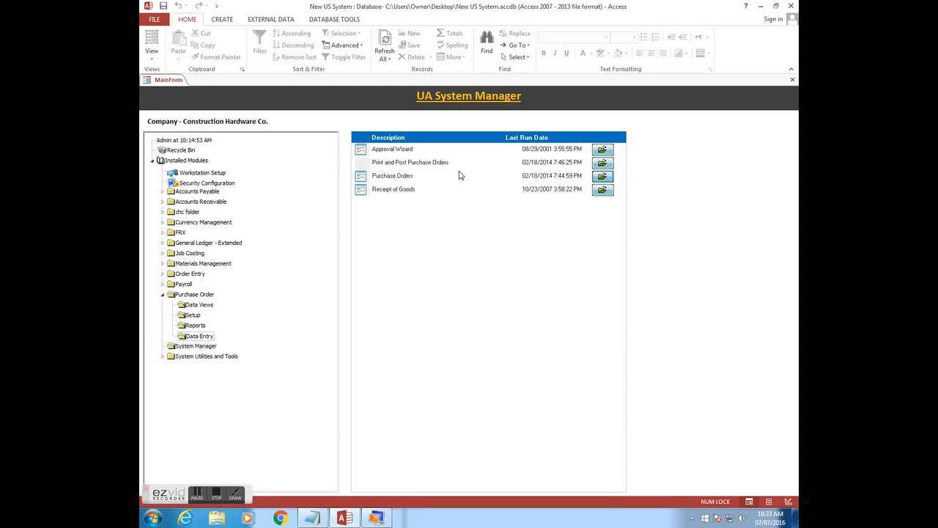
- Print purchase order 47121 by P.O. number, close the preview, and confirm it printed
left_click(602, 162)
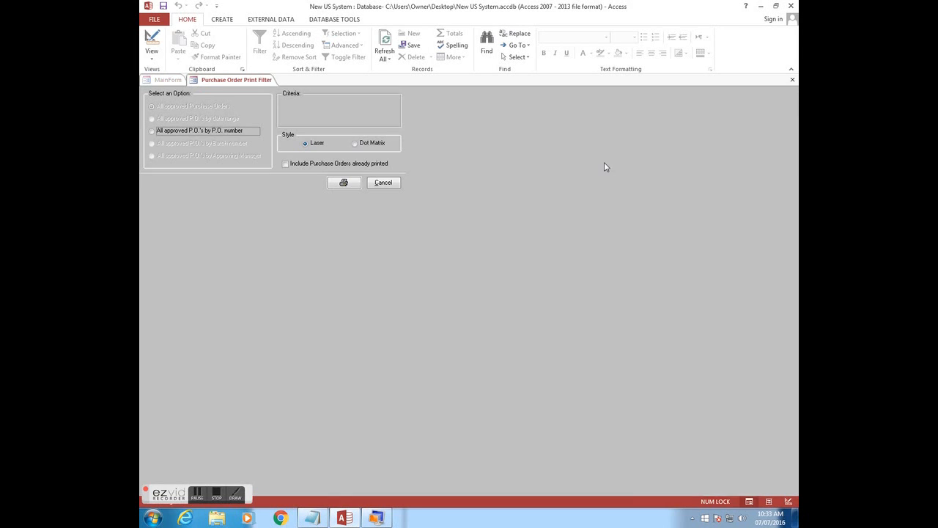
left_click(231, 133)
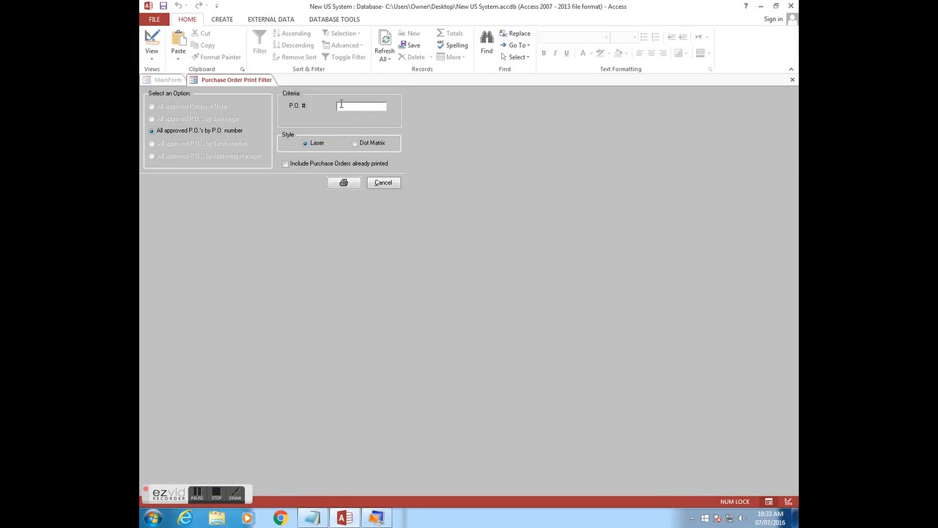
type("47121")
left_click(341, 184)
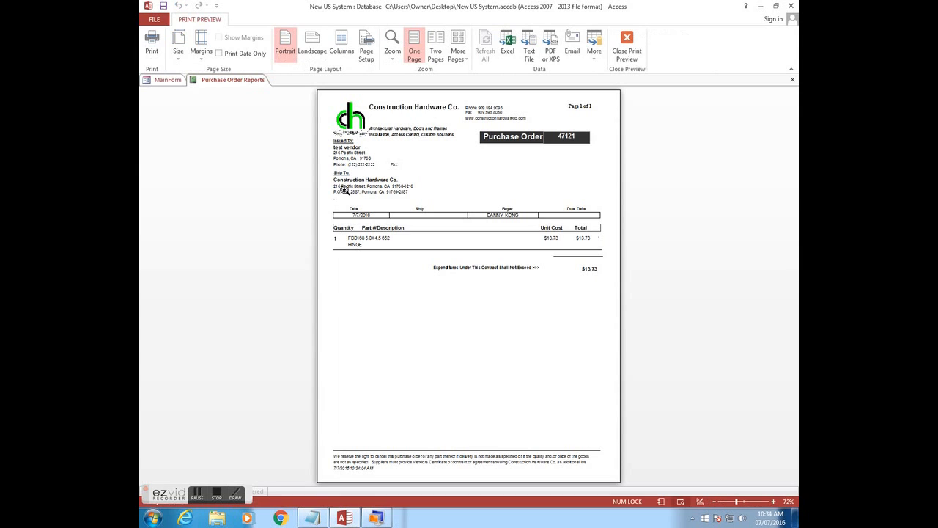
left_click(792, 80)
left_click(476, 295)
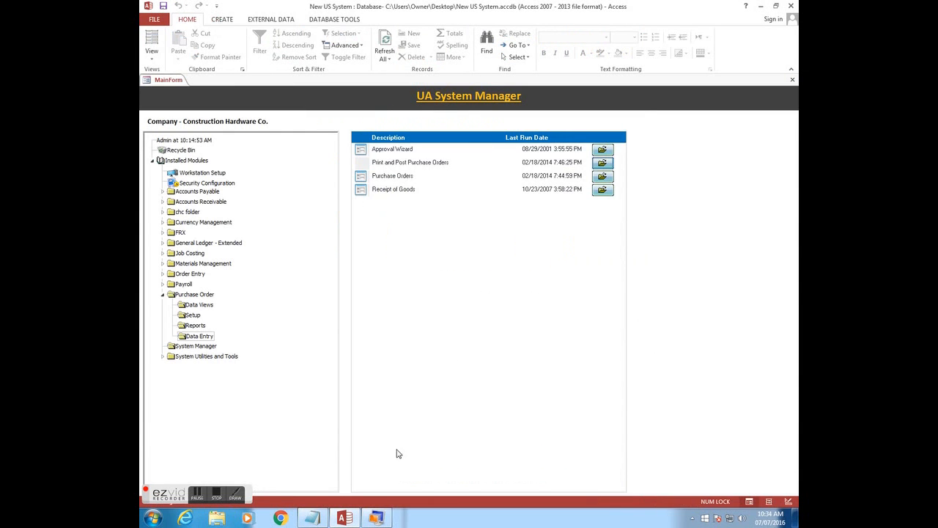
- Print purchase order 59345 by P.O. number in the legacy system and confirm it printed
left_click(374, 518)
double_click(464, 300)
left_click(264, 284)
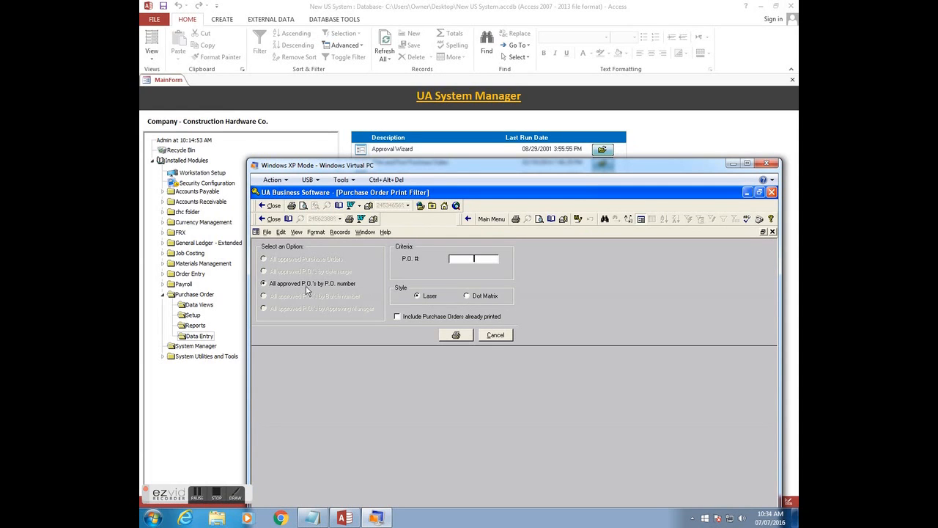
type("59345")
left_click(455, 335)
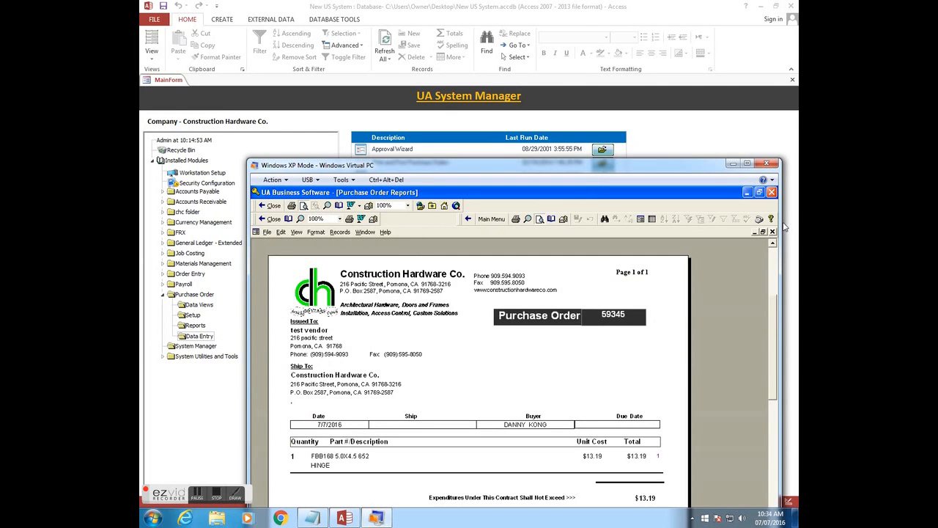
left_click(509, 343)
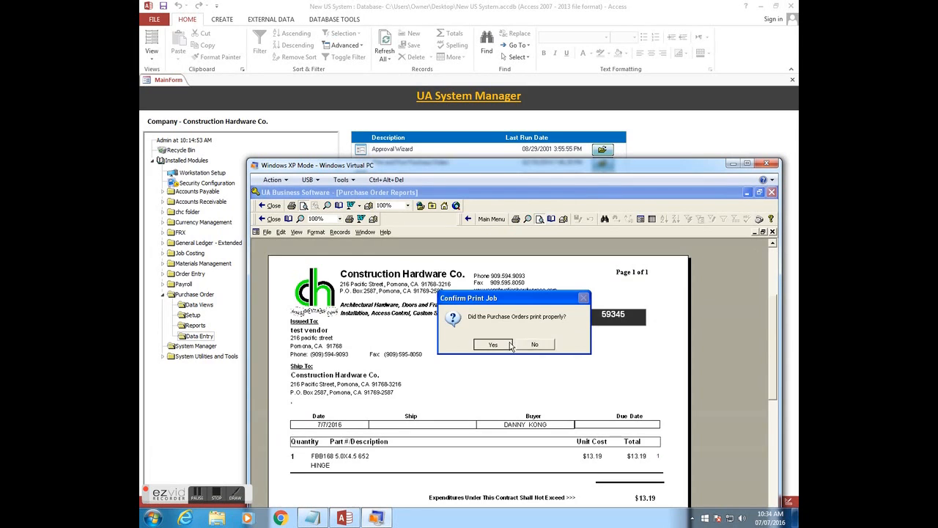
- Load purchase order 47121 in Access's Receipt of Goods form
left_click(337, 520)
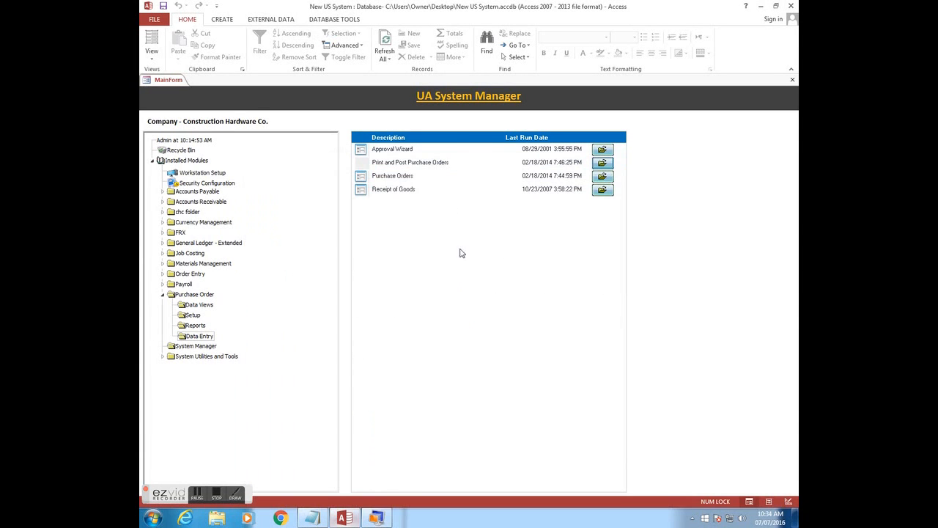
left_click(608, 190)
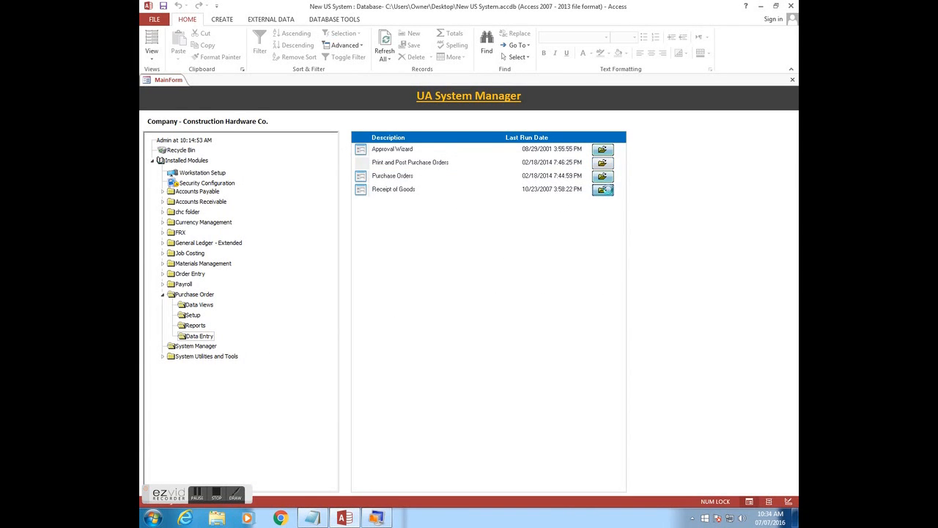
left_click(316, 92)
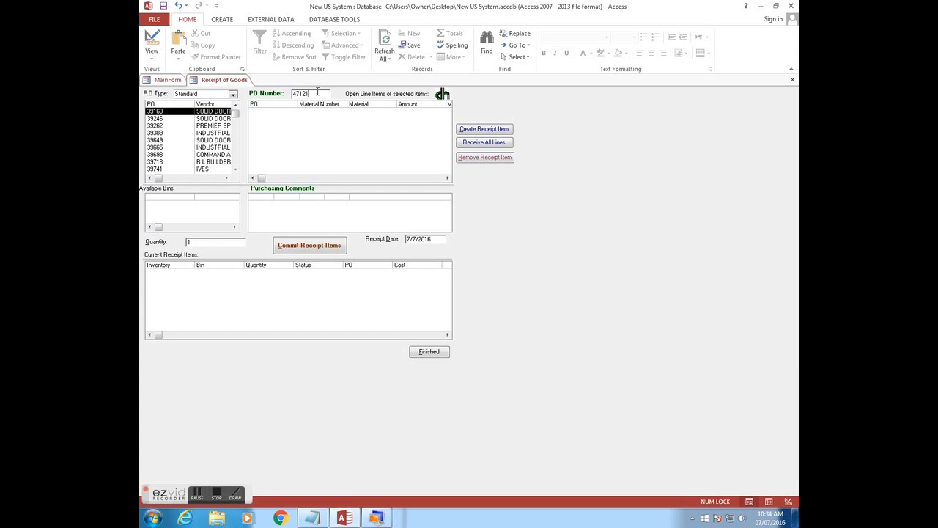
key("Return")
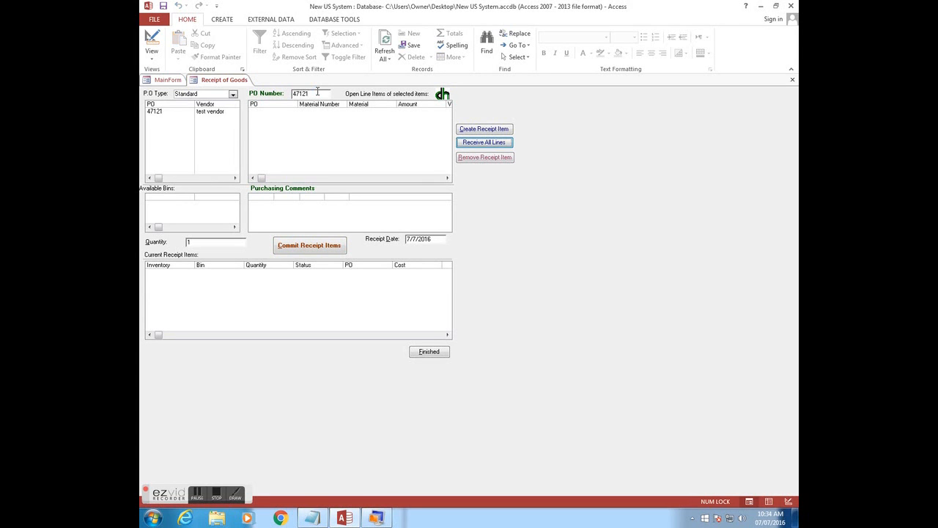
double_click(191, 111)
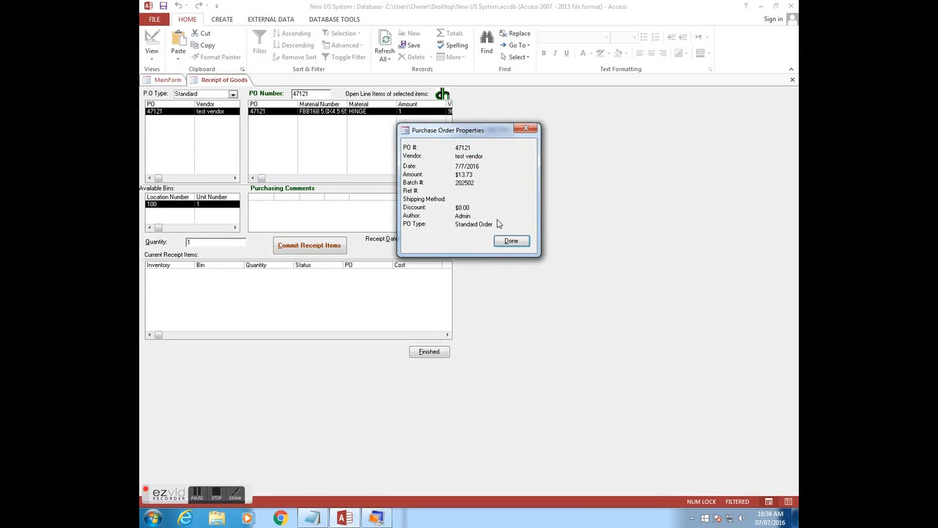
left_click(511, 241)
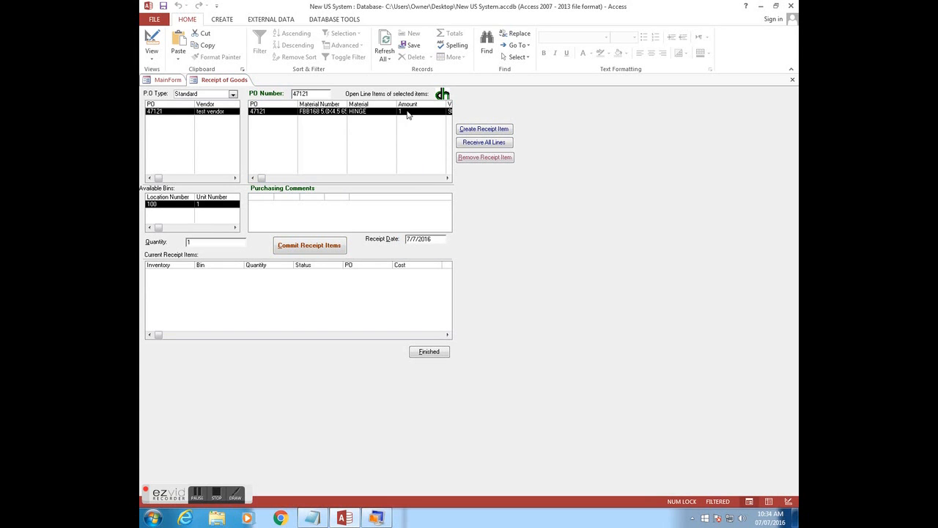
- Create a receipt item for the HINGE line and commit it into inventory
left_click(483, 131)
left_click(280, 272)
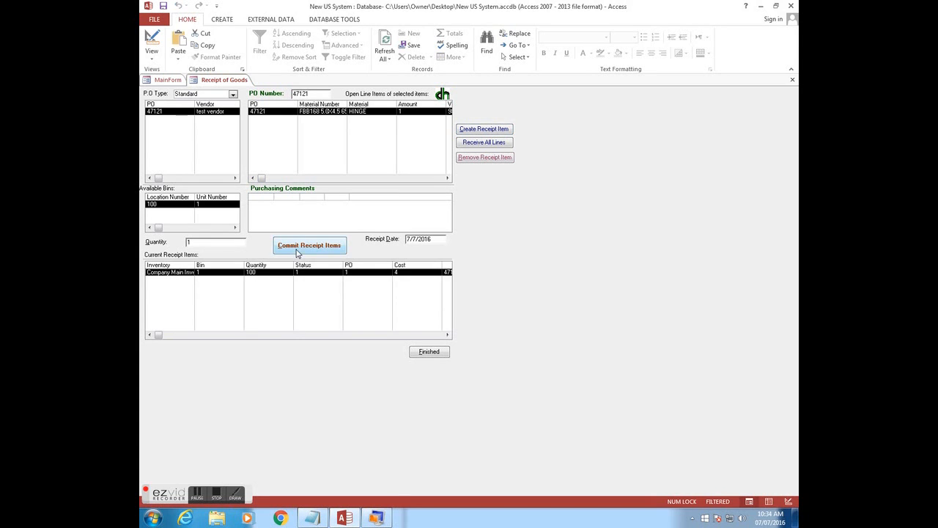
left_click(298, 253)
left_click(473, 294)
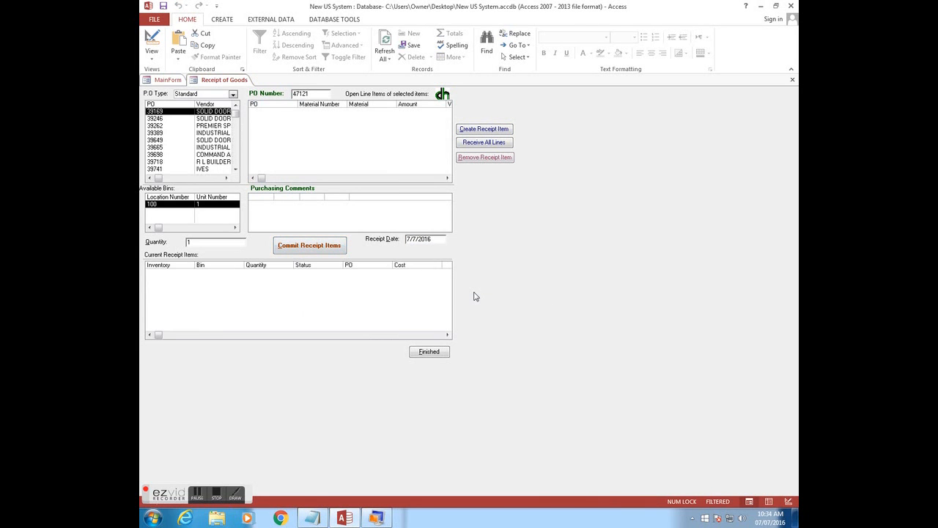
left_click(376, 517)
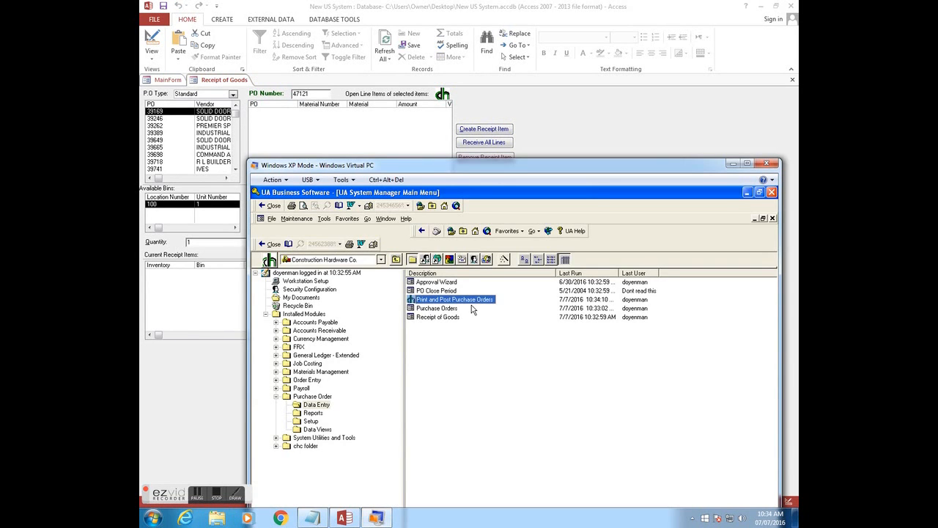
- Load purchase order 59345 in the legacy Receipt of Goods form
double_click(450, 316)
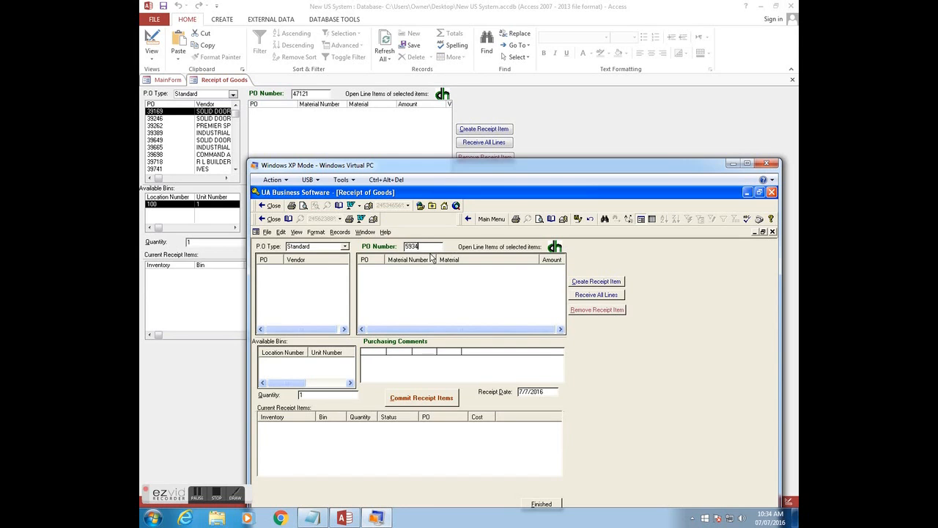
key("Return")
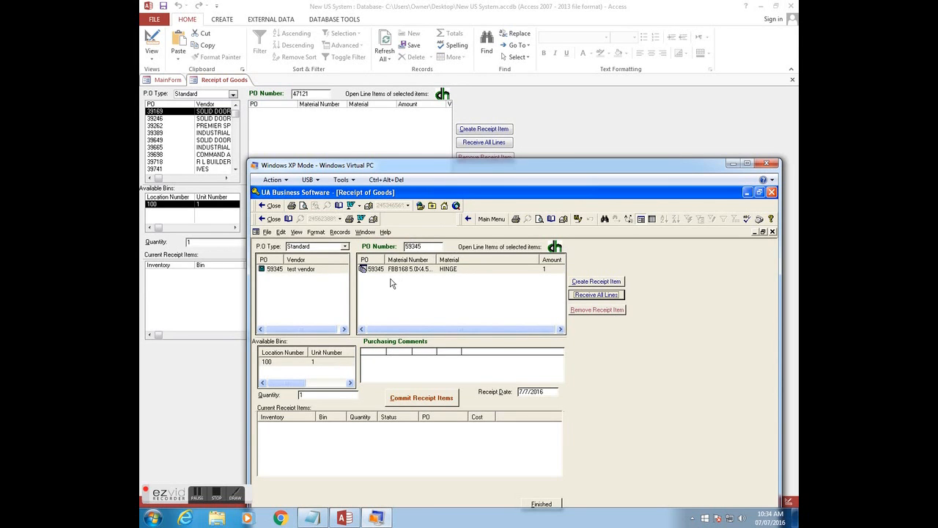
double_click(315, 270)
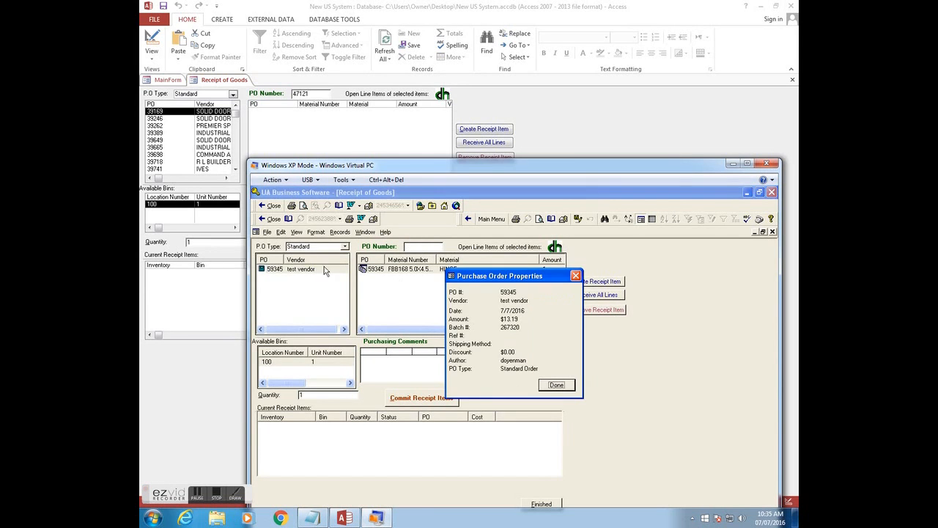
left_click(546, 391)
- Create a receipt item for the HINGE line and commit it into inventory
left_click(488, 269)
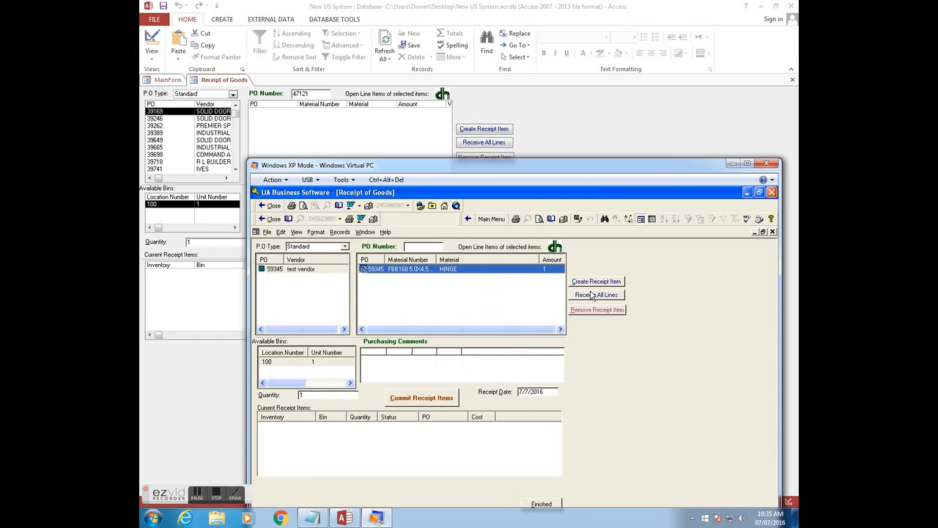
left_click(596, 283)
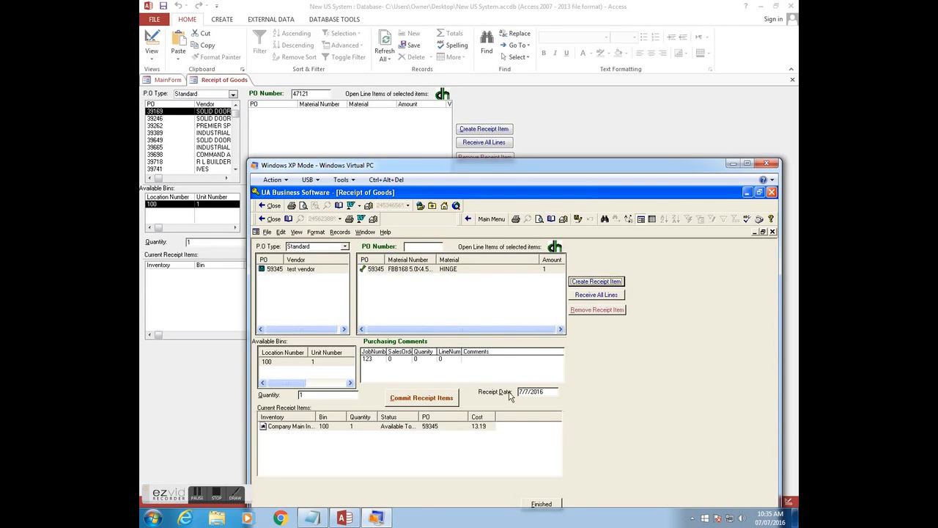
left_click(451, 401)
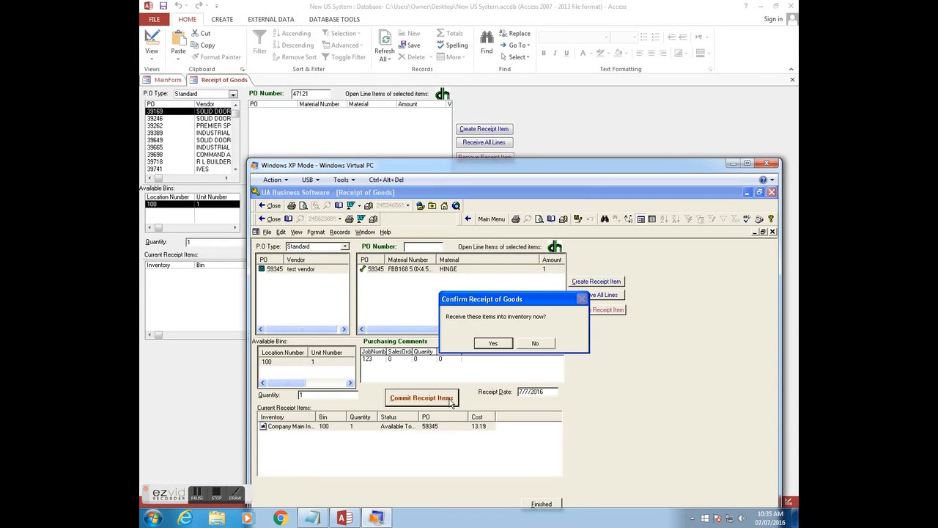
left_click(496, 343)
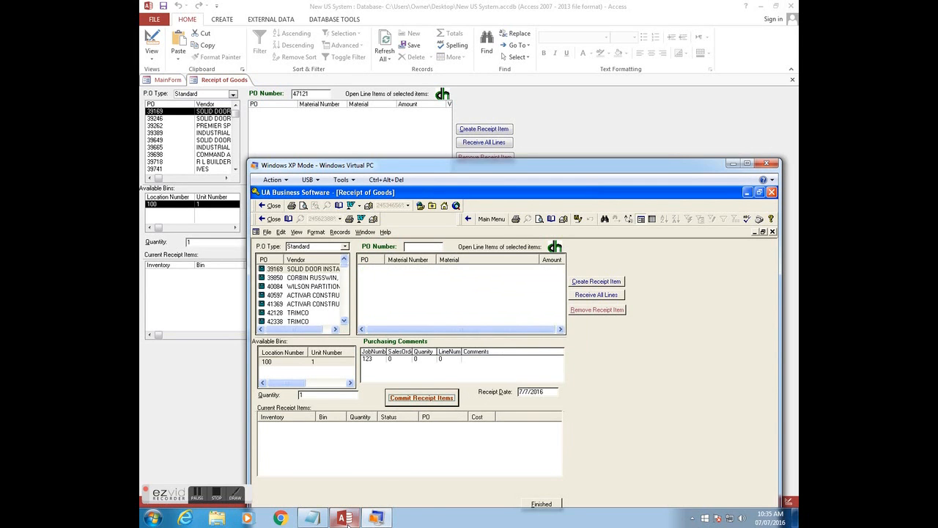
mouse_move(346, 518)
left_click(387, 437)
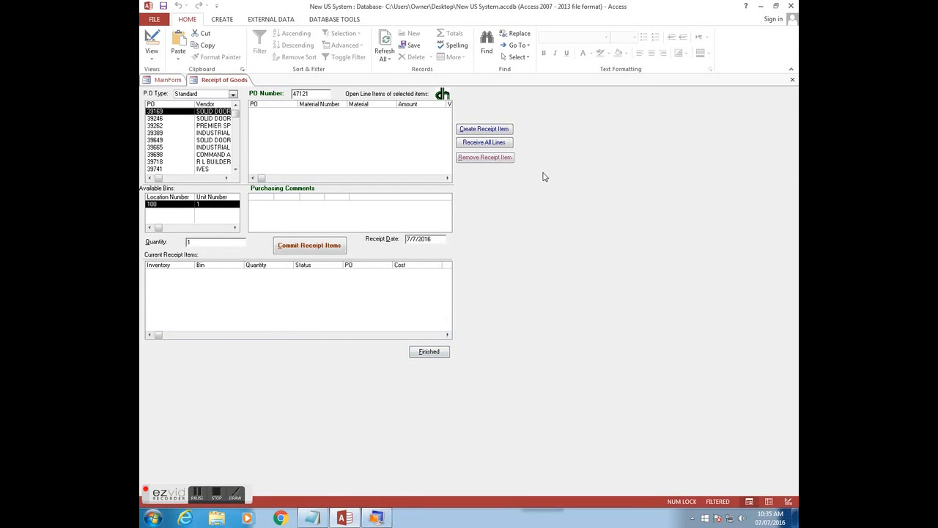
- Close the Receipt of Goods forms in both Access and the legacy system
left_click(793, 81)
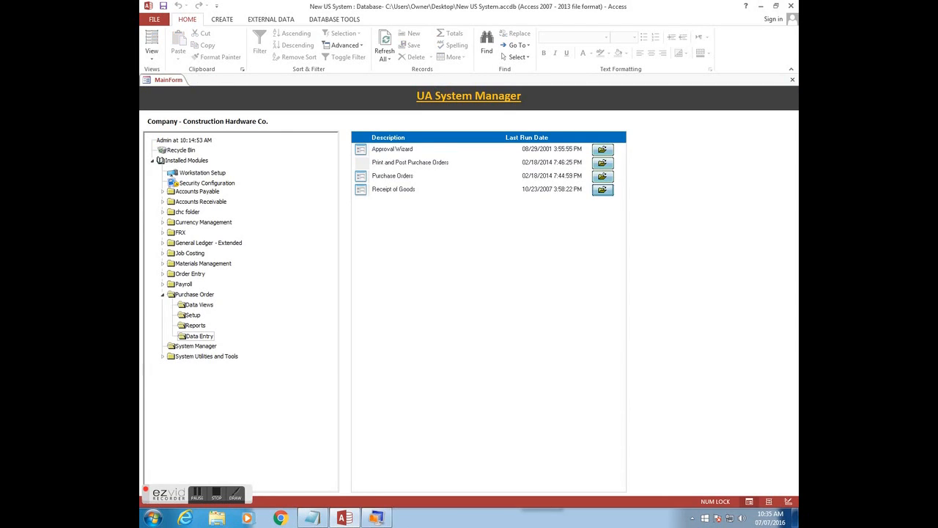
left_click(377, 517)
left_click(772, 232)
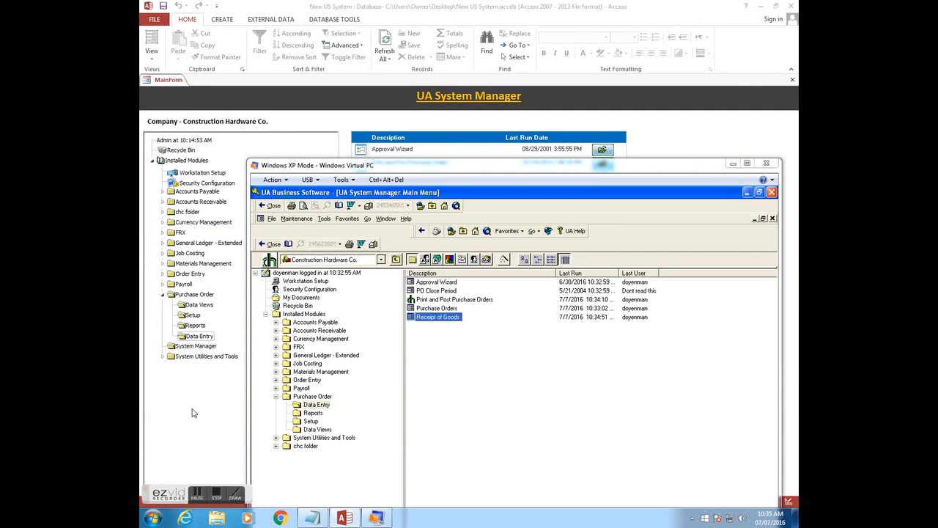
- In Access, expand Accounts Payable to list its Data Entry forms
left_click(661, 141)
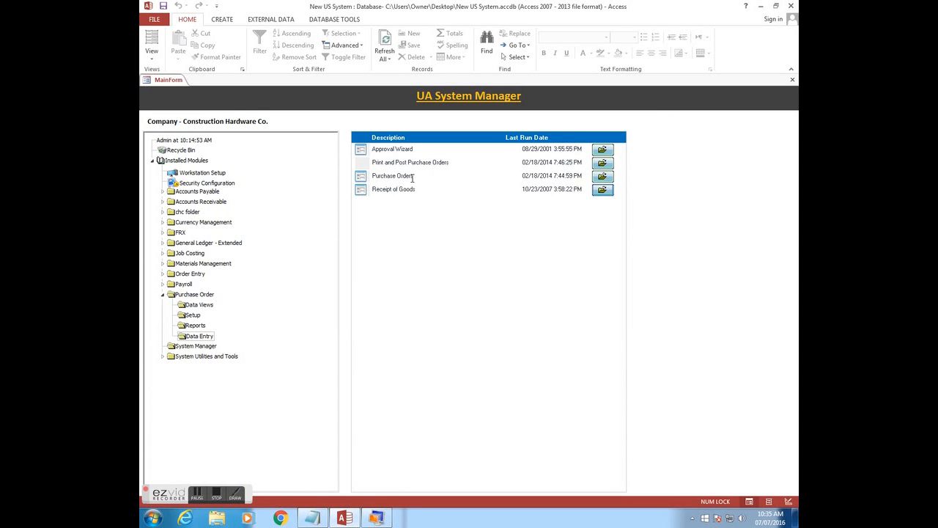
left_click(168, 193)
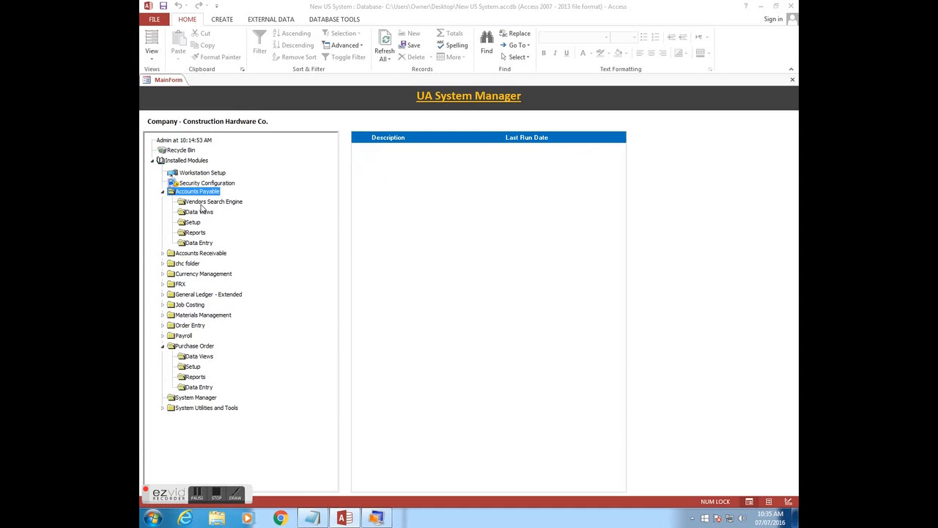
left_click(200, 244)
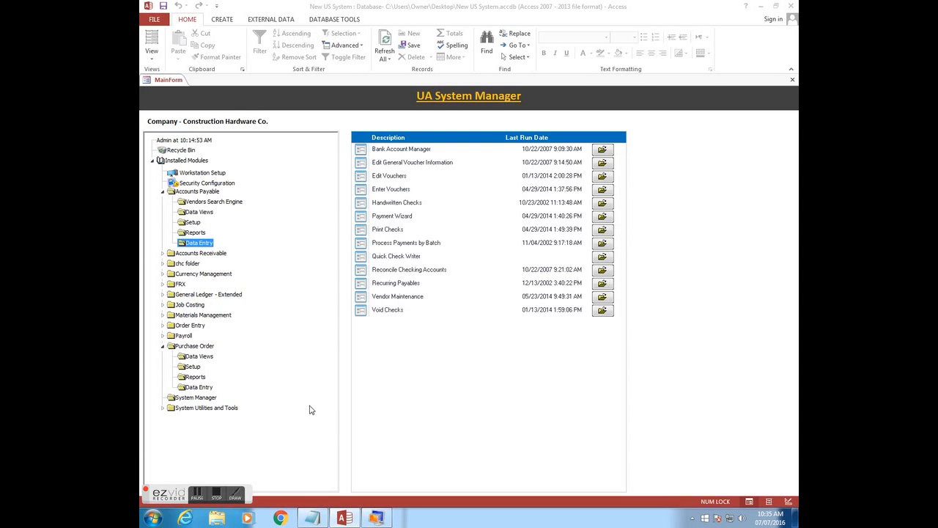
- In the legacy system, expand Accounts Payable > Data Entry and select Enter Vouchers
left_click(375, 519)
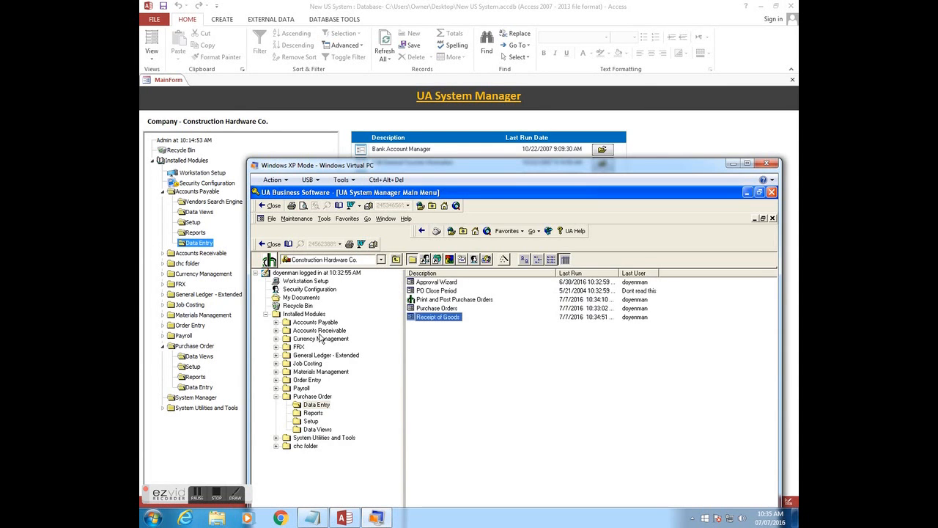
left_click(277, 324)
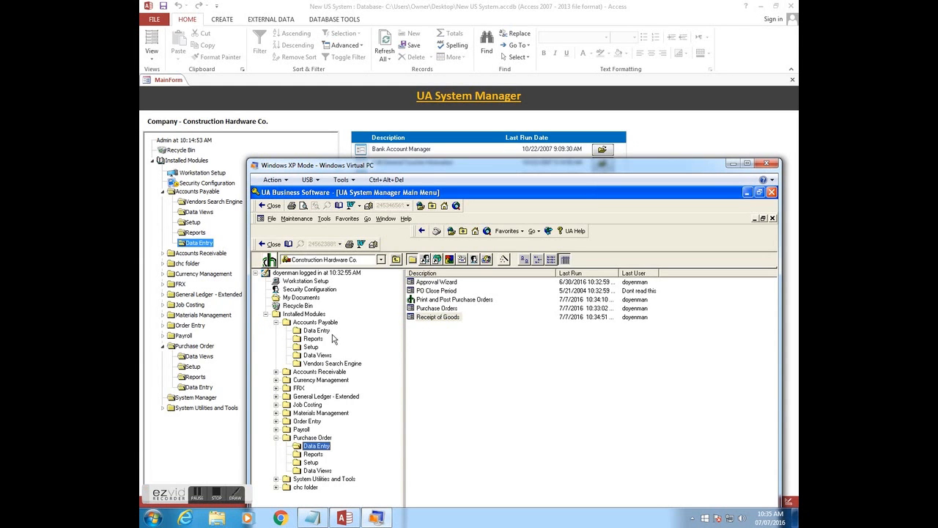
left_click(325, 331)
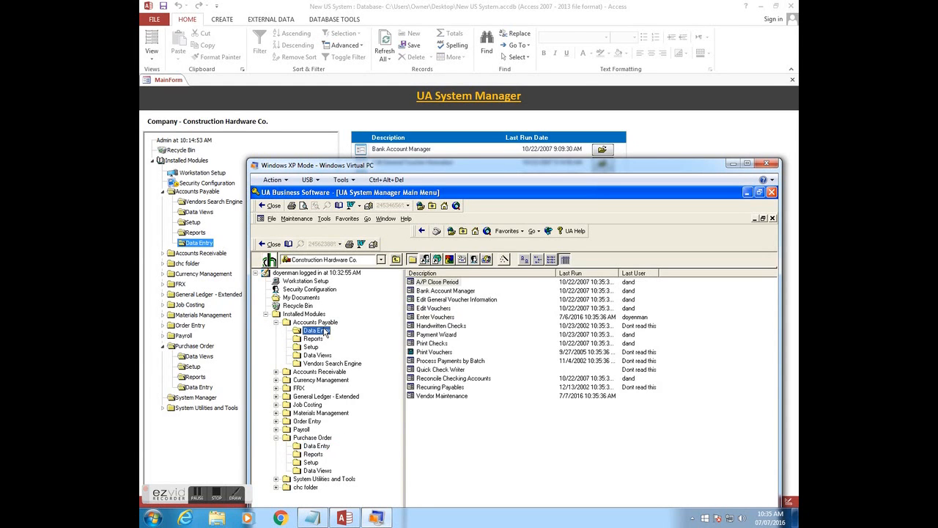
left_click(439, 319)
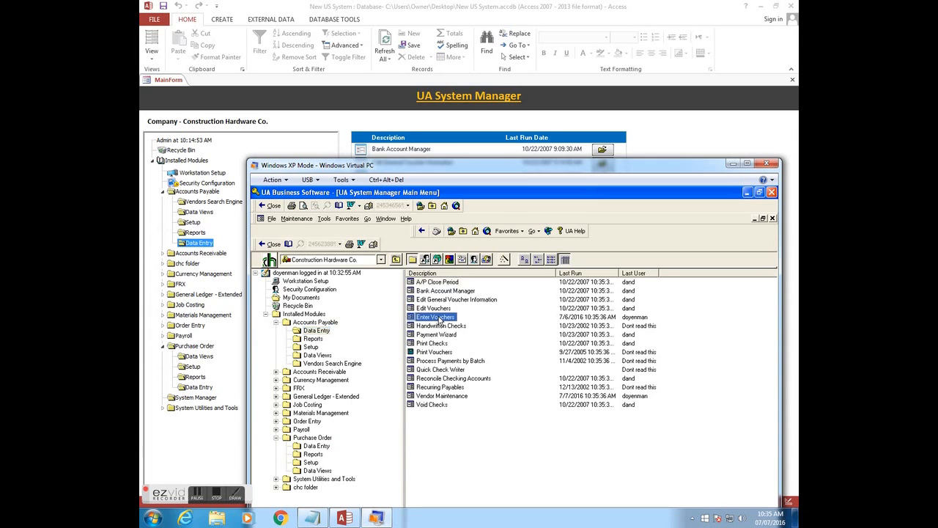
- Start a new UA Business Software voucher, skip vendor selection, reach P.O. Finder, then return to Access
double_click(442, 320)
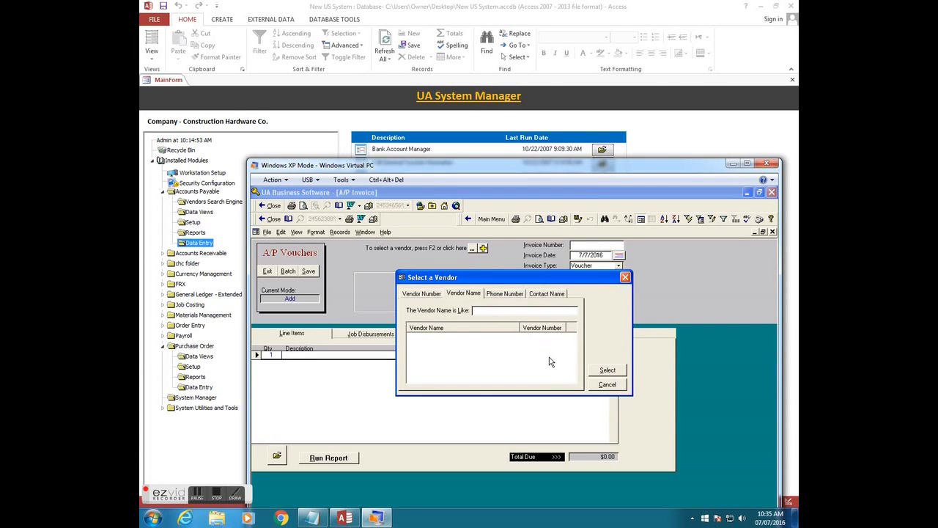
left_click(609, 385)
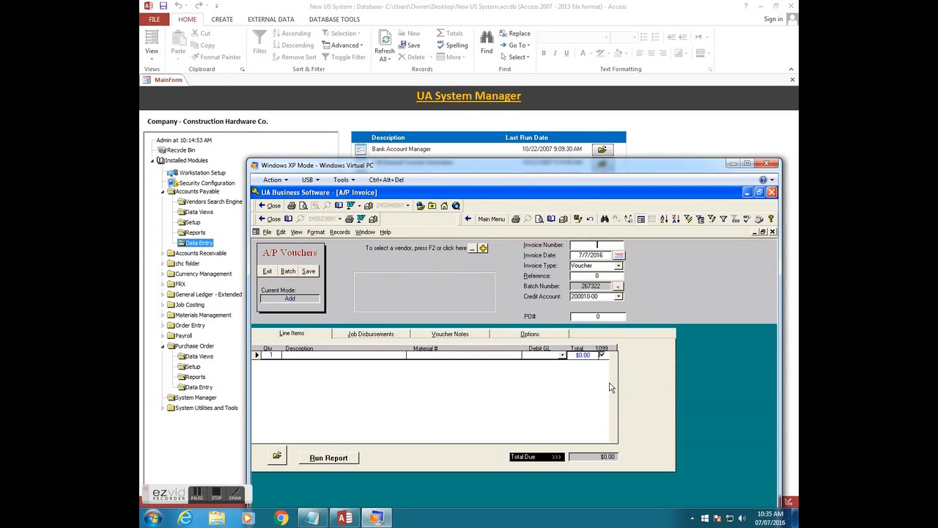
left_click(278, 457)
left_click(227, 460)
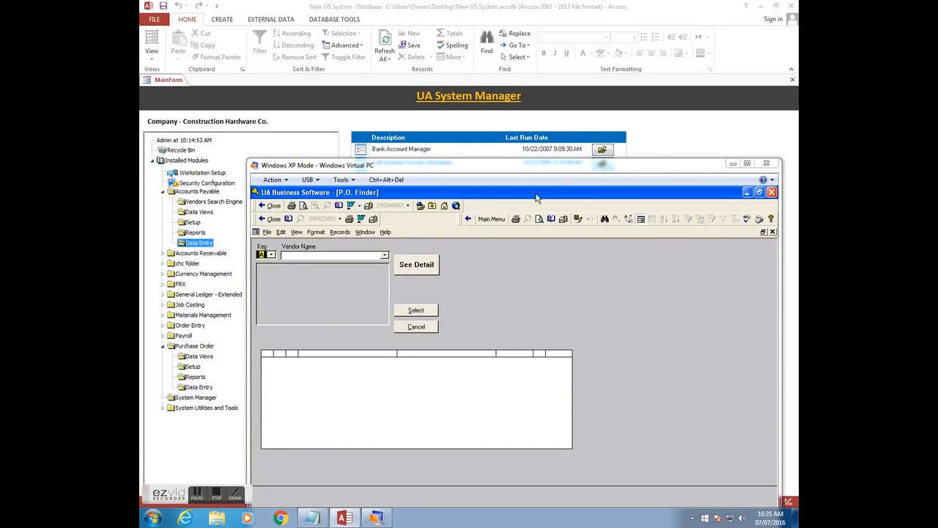
left_click(653, 138)
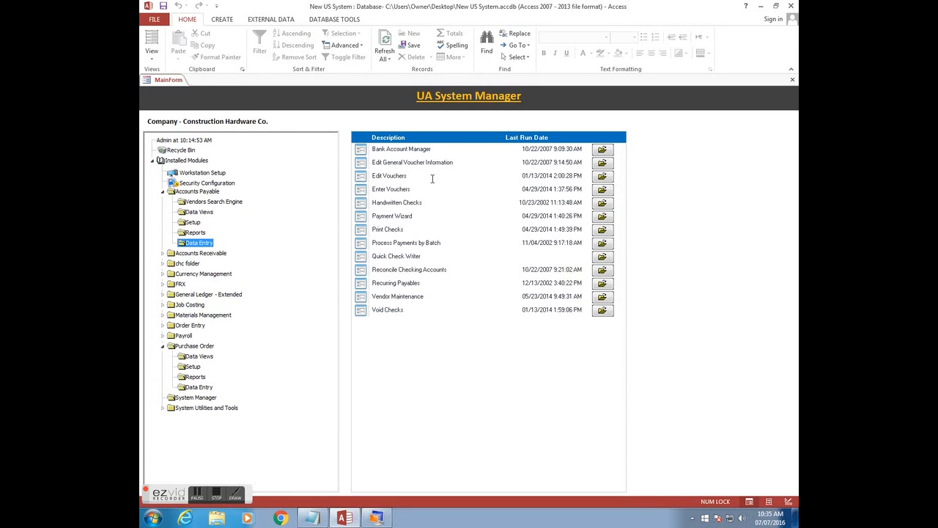
- Open and cancel Edit Vouchers, then start a new voucher in Access and open its P.O. Finder
left_click(601, 176)
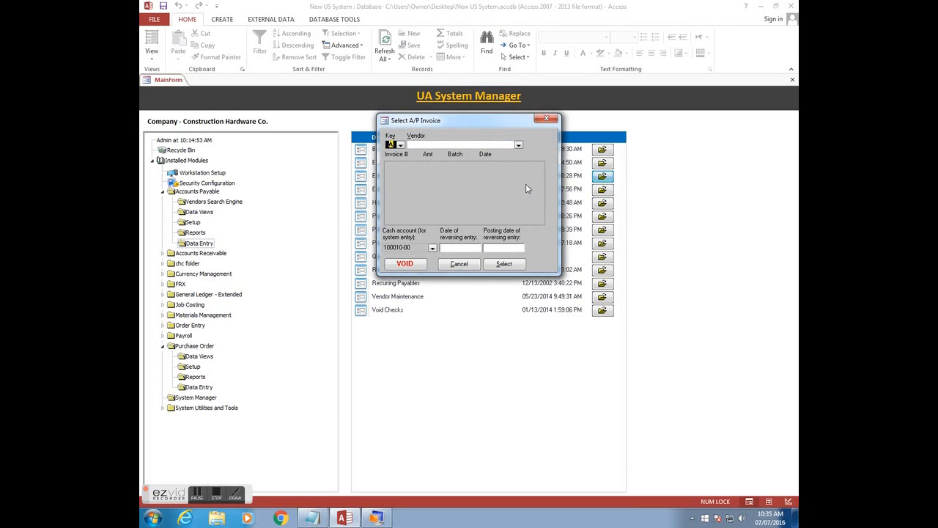
left_click(459, 264)
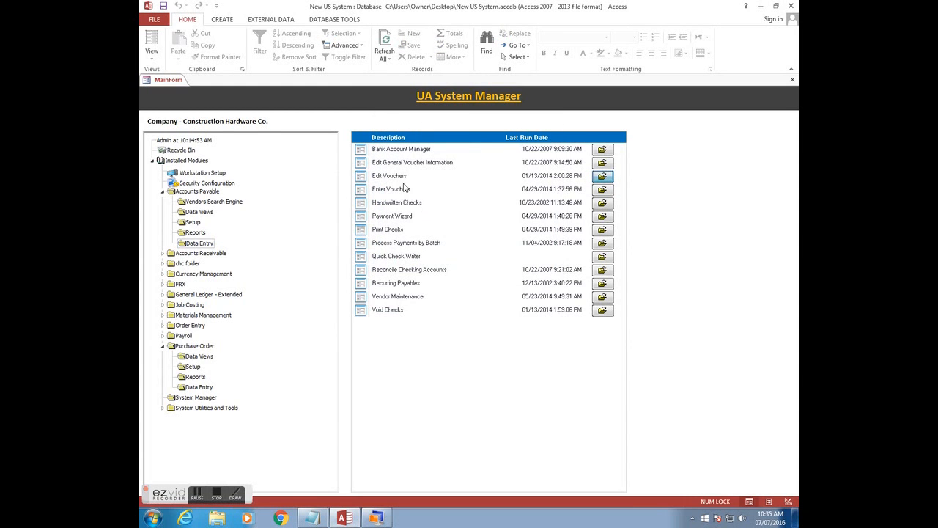
left_click(600, 190)
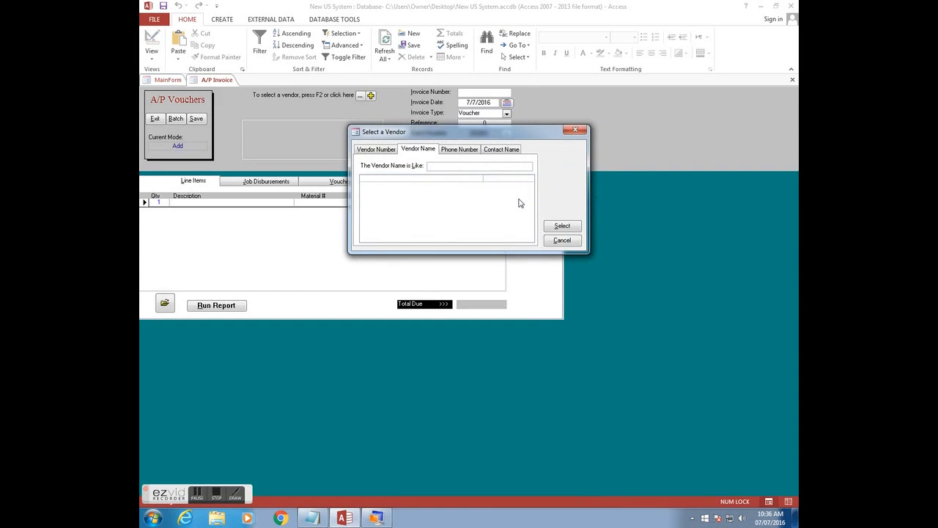
left_click(563, 240)
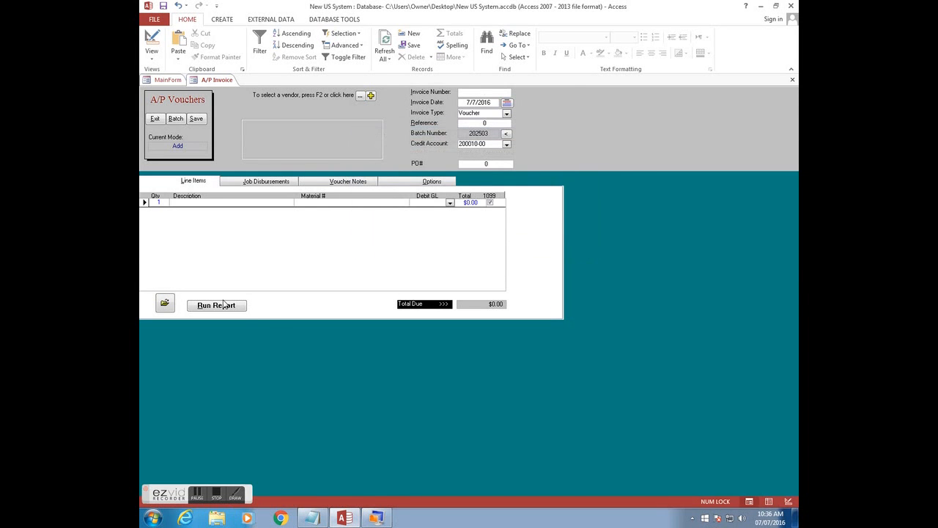
left_click(165, 302)
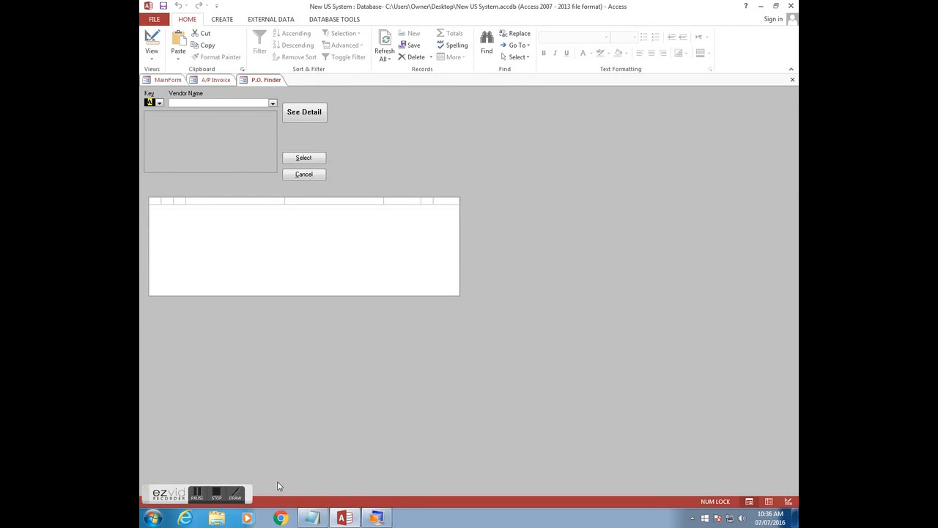
left_click(376, 518)
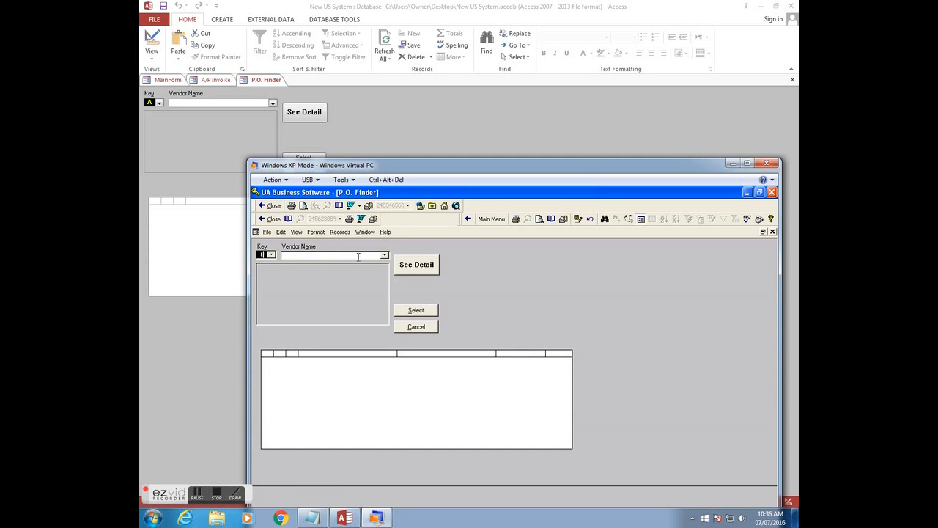
- Pick test vendor, select PO 59345, view its detail, and load it into the voucher
left_click(384, 255)
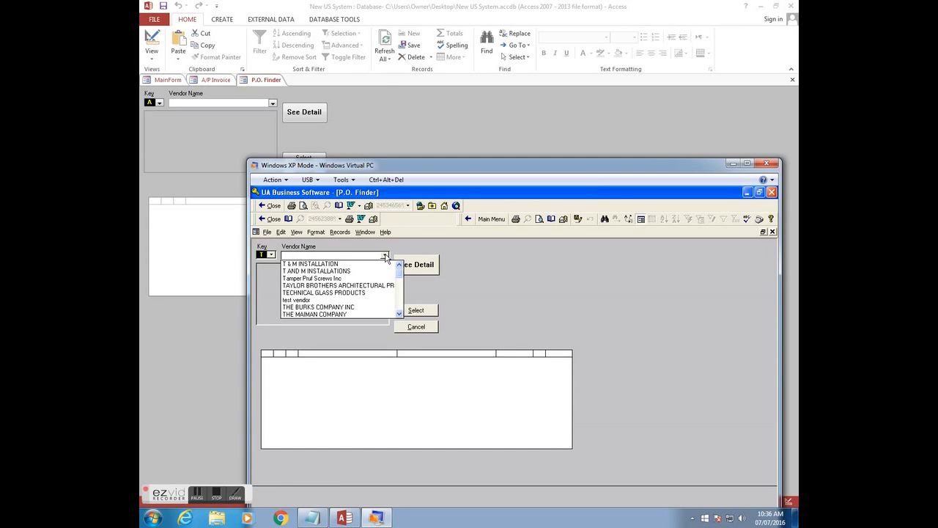
left_click(349, 300)
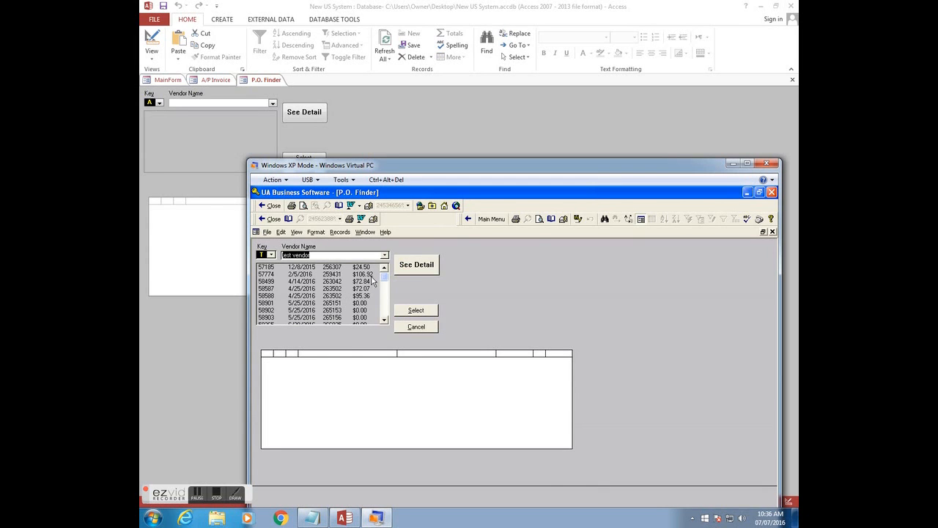
left_click_drag(383, 276, 379, 327)
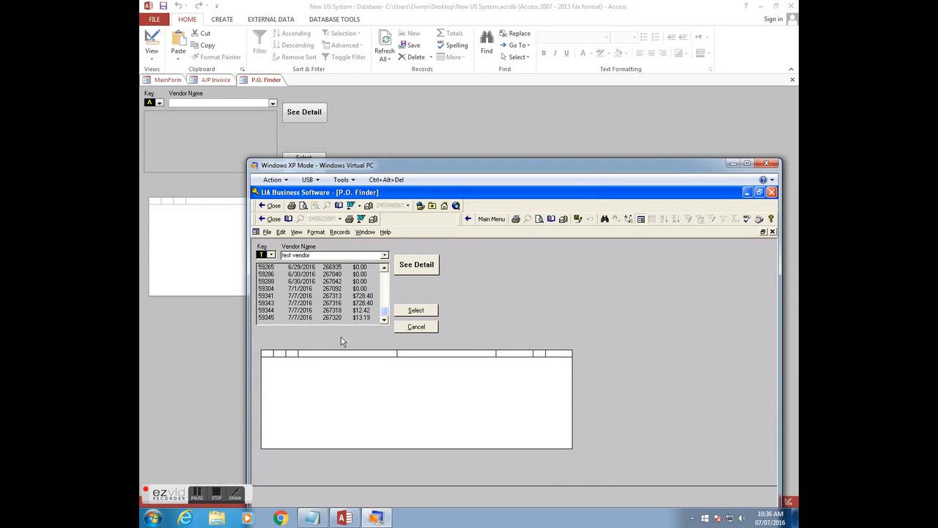
left_click(275, 320)
left_click(418, 268)
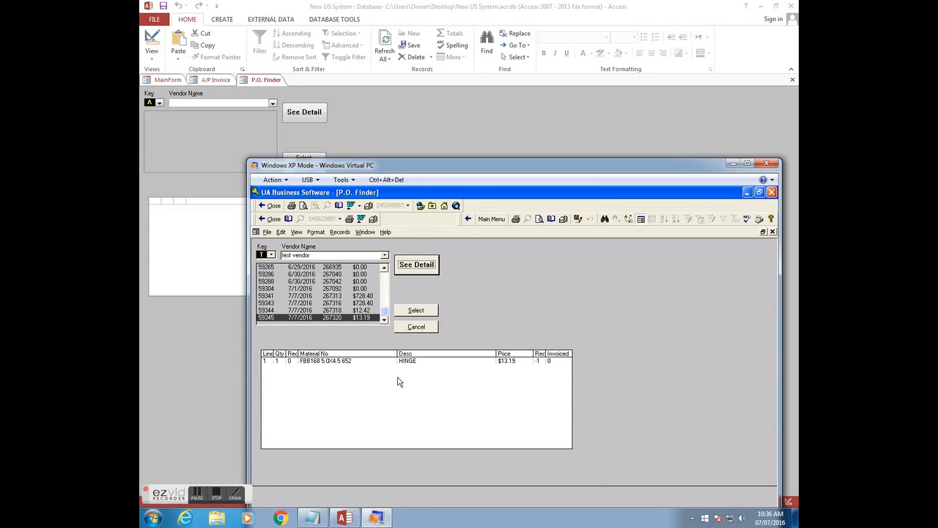
left_click(416, 310)
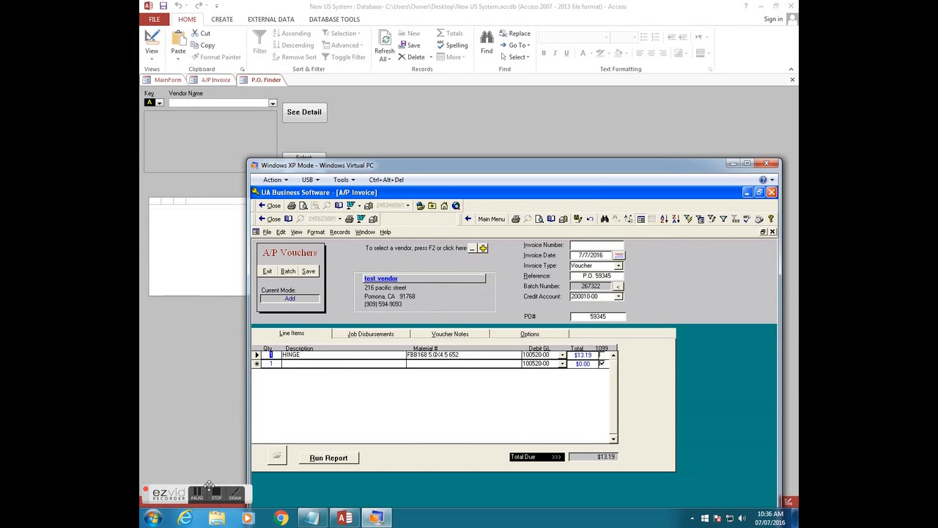
- Review the voucher's HINGE line totaling $13.19, then return to the Access P.O. Finder
left_click(234, 496)
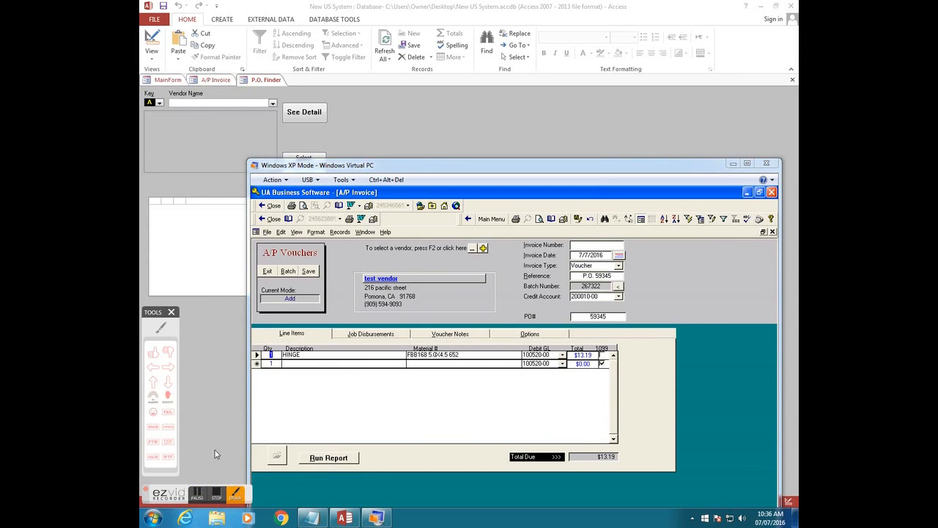
left_click(153, 381)
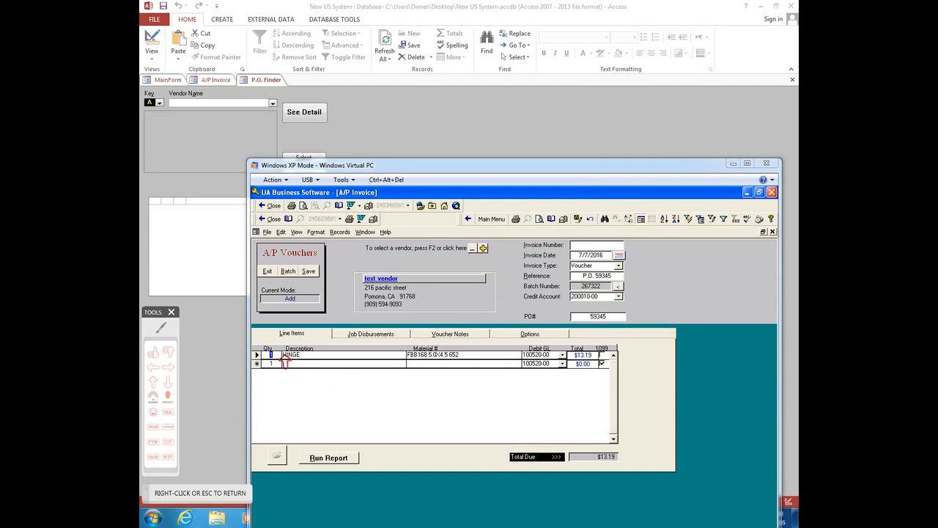
left_click(291, 386)
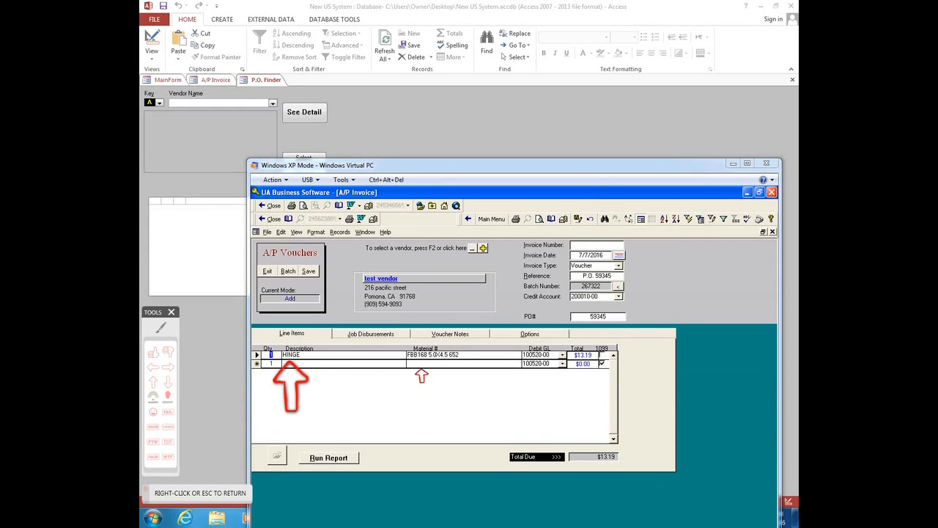
left_click(436, 386)
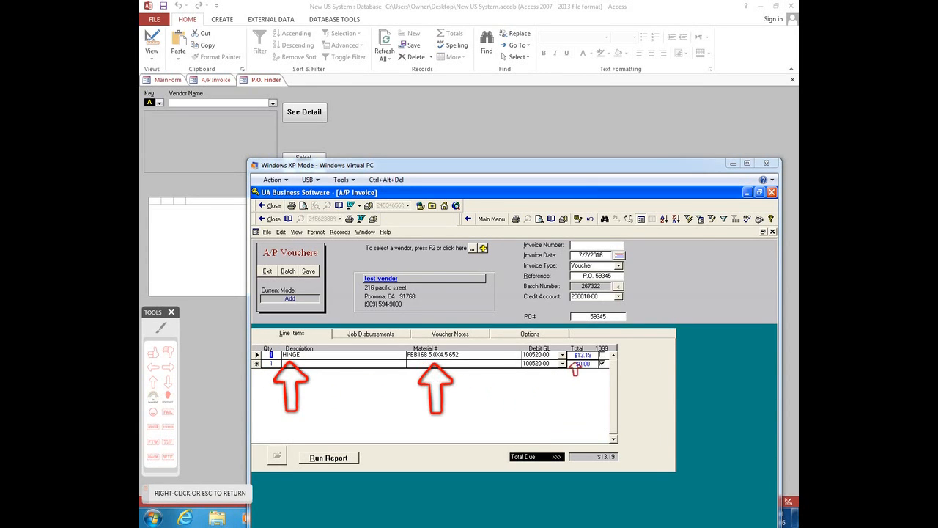
left_click(586, 387)
right_click(555, 405)
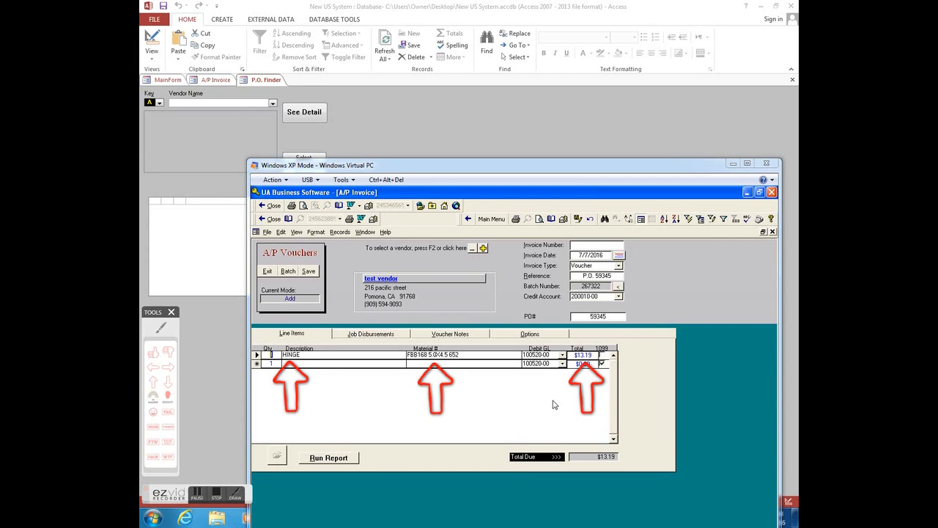
left_click(500, 103)
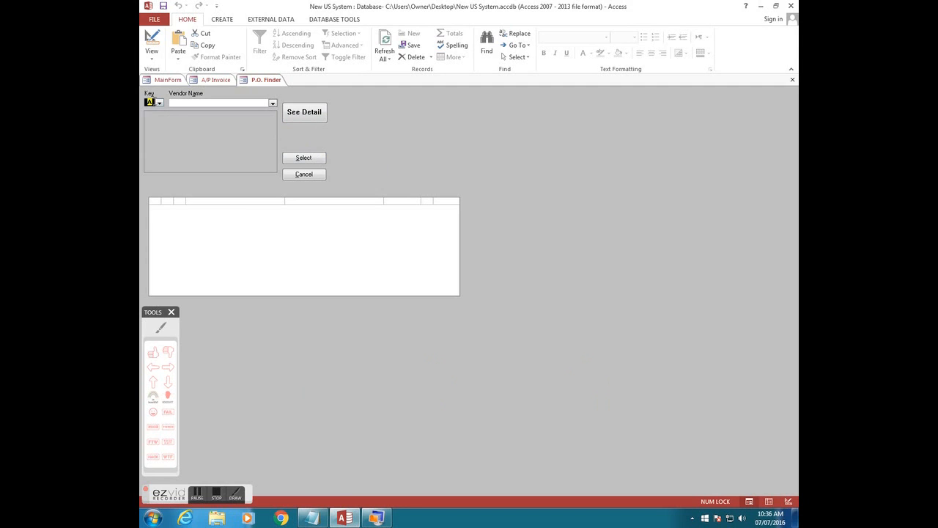
- In Access's P.O. Finder, choose test vendor and load PO 47121 into a new voucher
left_click(150, 101)
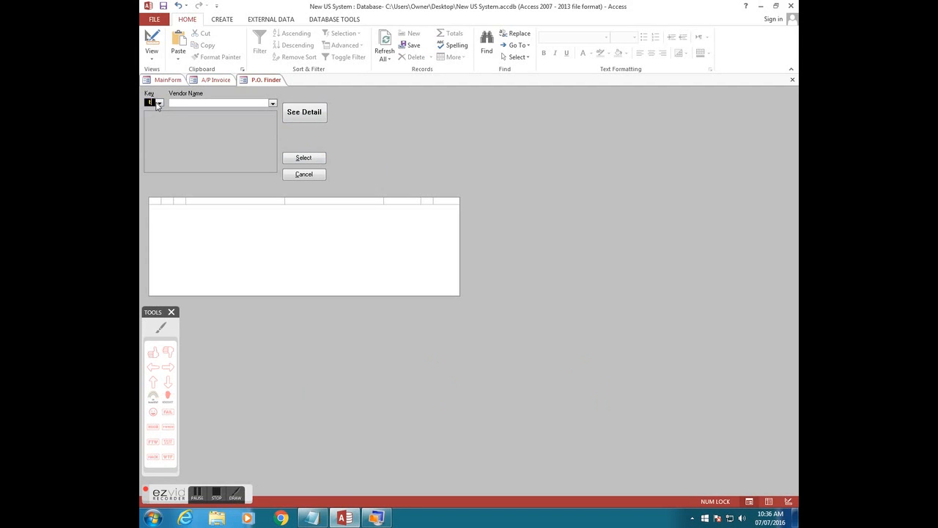
left_click(273, 103)
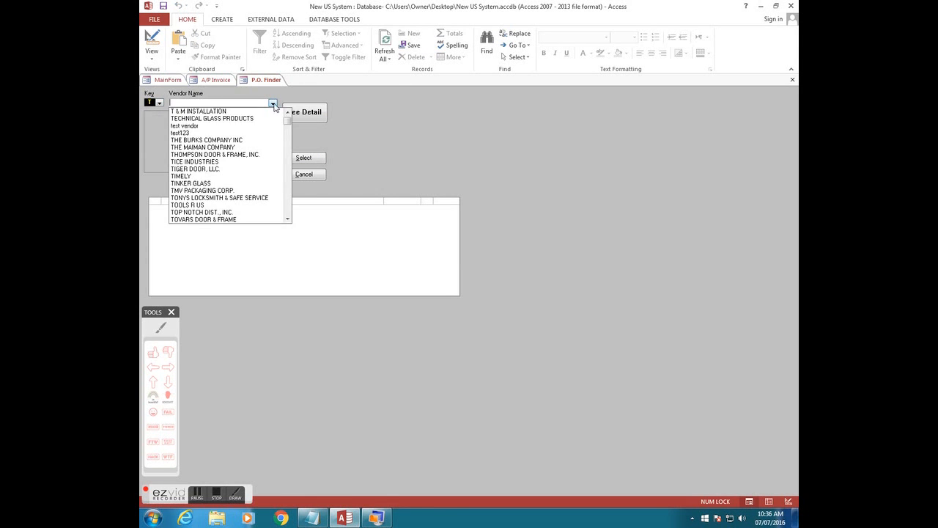
left_click(244, 126)
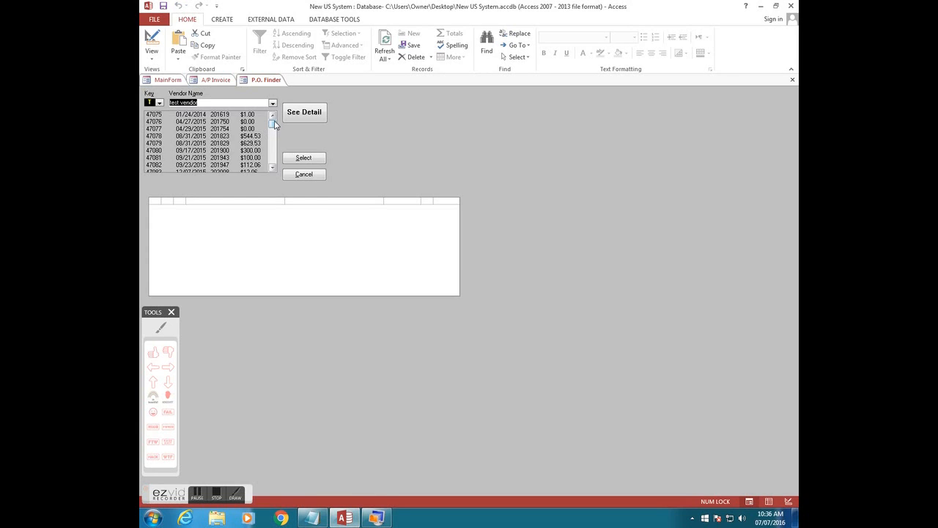
left_click_drag(276, 126, 263, 167)
left_click(166, 165)
left_click(297, 115)
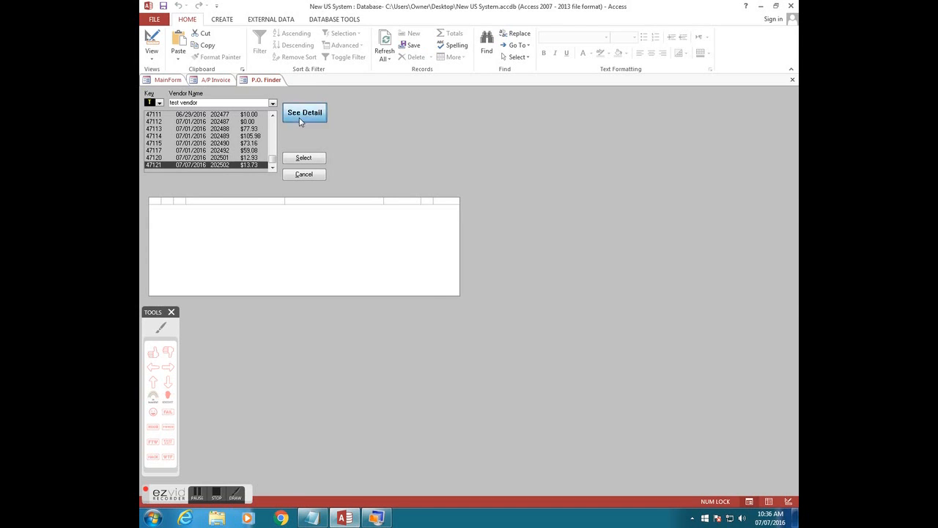
left_click(305, 159)
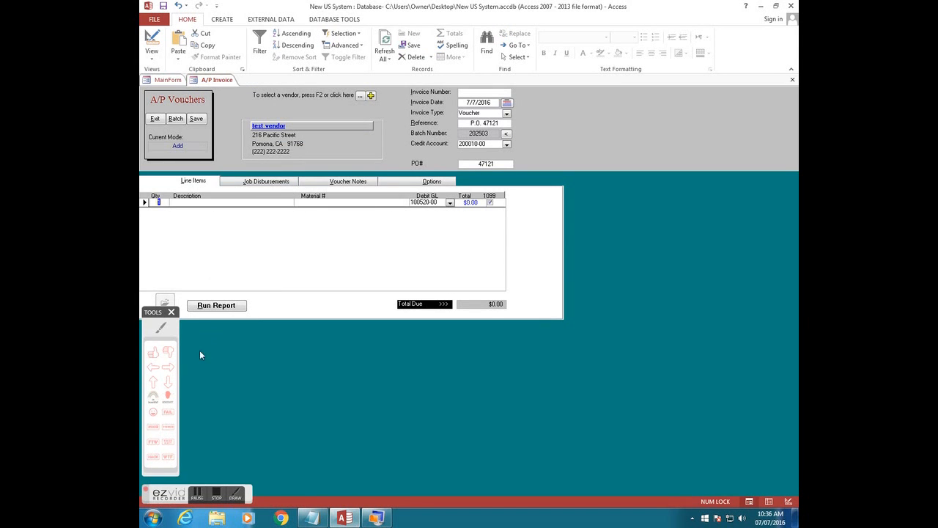
- Check the voucher's line: qty 1, debit GL 100520-00, $0.00 total
left_click(153, 382)
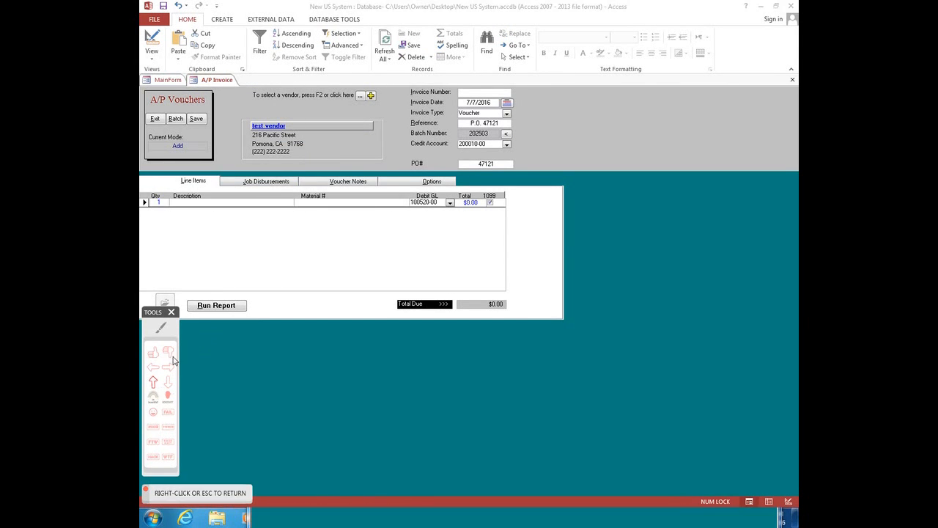
left_click(197, 219)
left_click(412, 214)
left_click(329, 217)
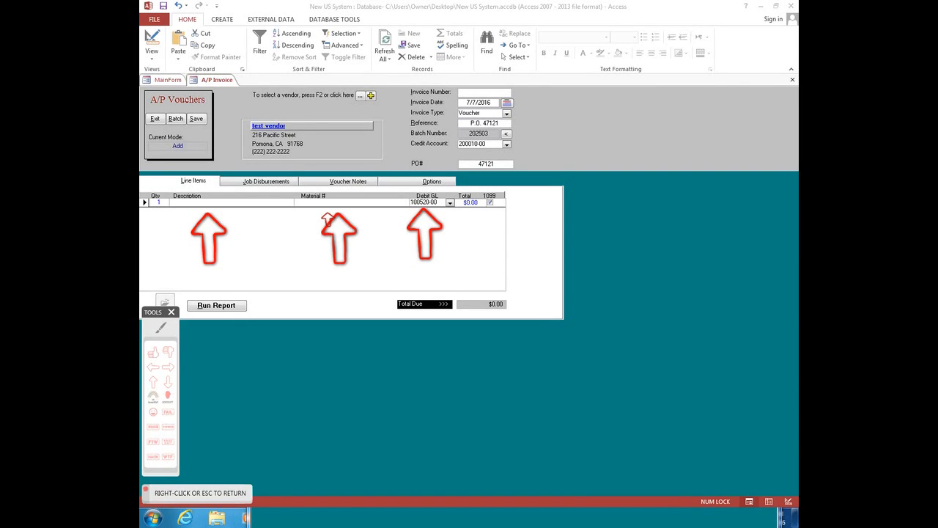
right_click(298, 398)
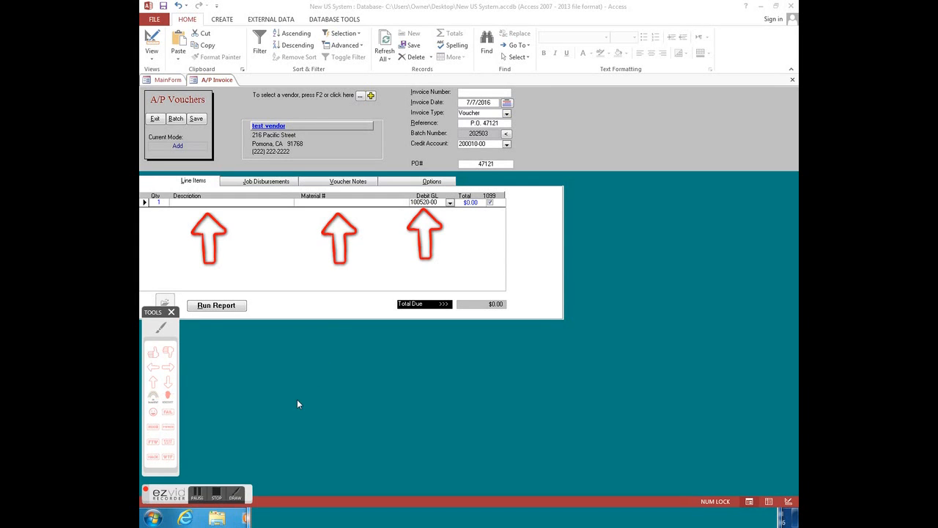
left_click(214, 500)
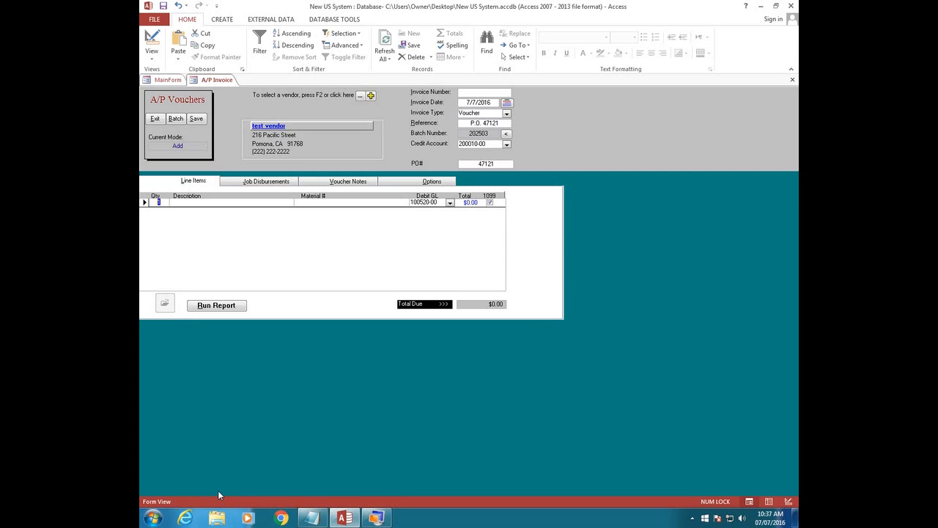